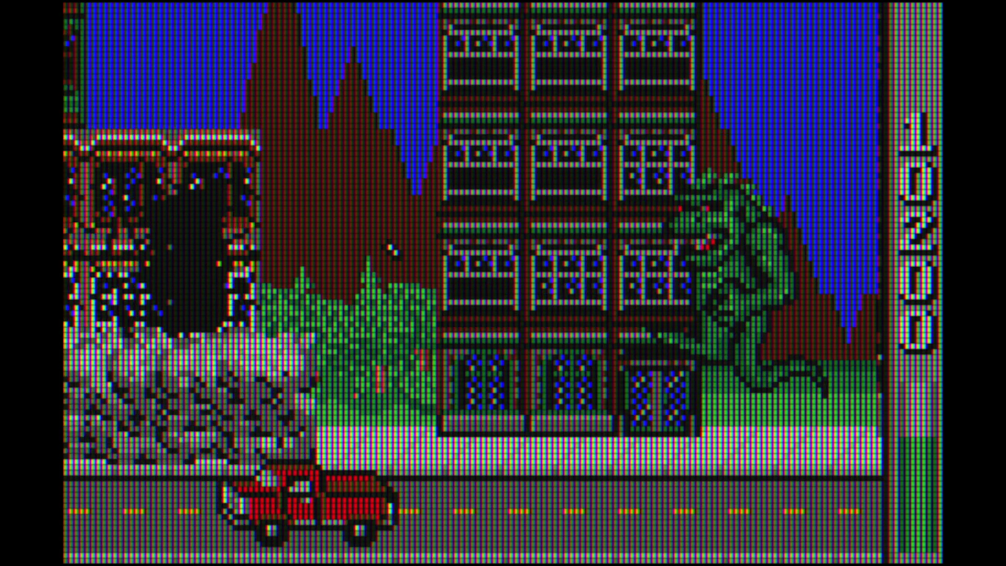
{"action": "key", "text": "space"}
{"action": "key", "text": "Down"}
{"action": "key", "text": "space"}
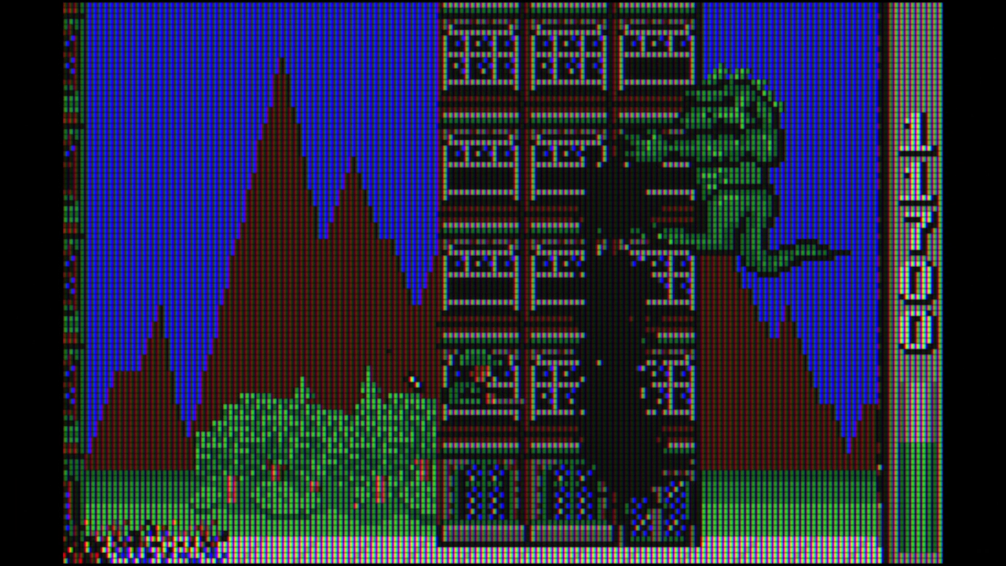
{"action": "key", "text": "space"}
{"action": "key", "text": "Up"}
{"action": "key", "text": "space"}
{"action": "key", "text": "Up"}
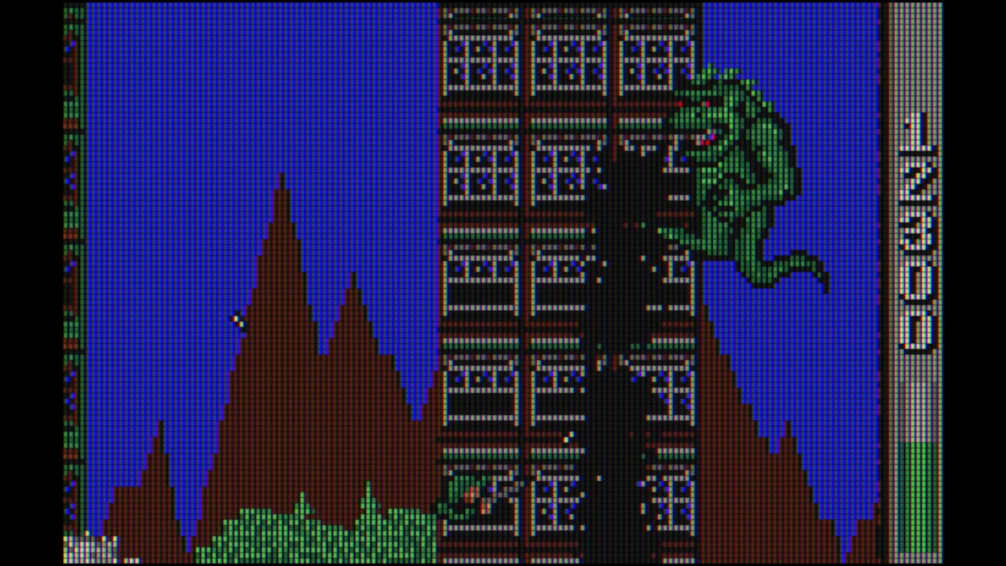
{"action": "key", "text": "space"}
{"action": "key", "text": "Up"}
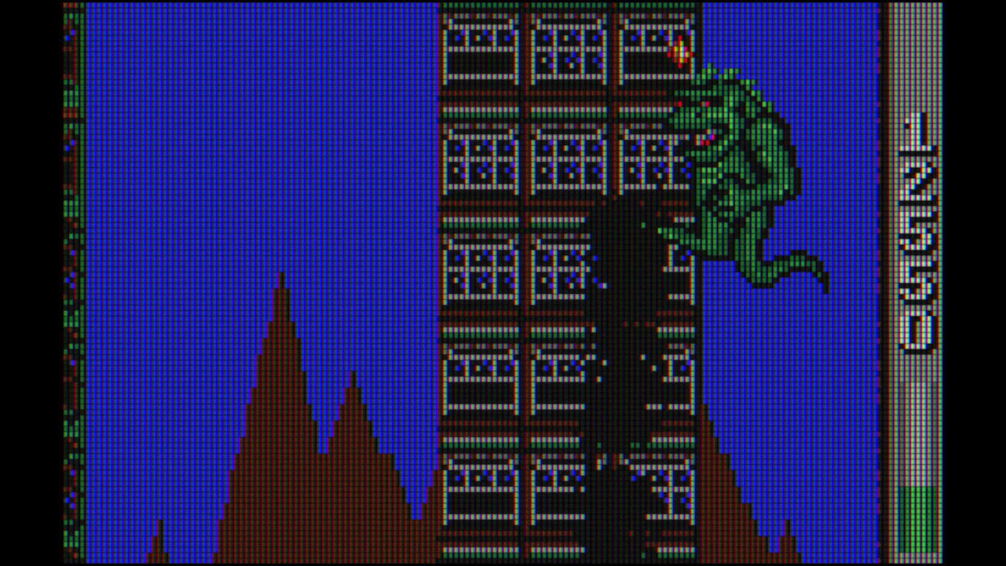
{"action": "key", "text": "space"}
{"action": "key", "text": "space"}
{"action": "key", "text": "Up"}
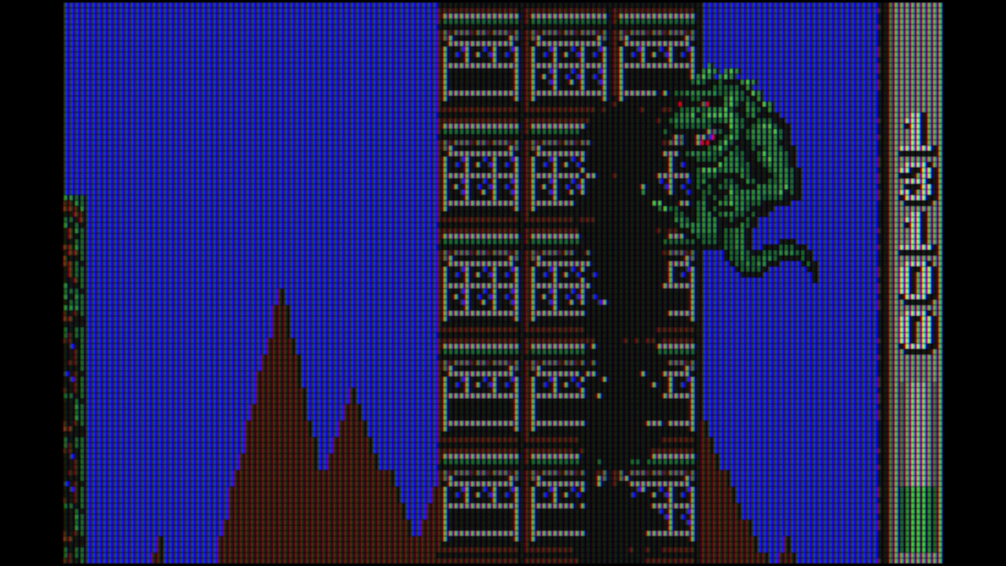
{"action": "key", "text": "space"}
{"action": "key", "text": "Up"}
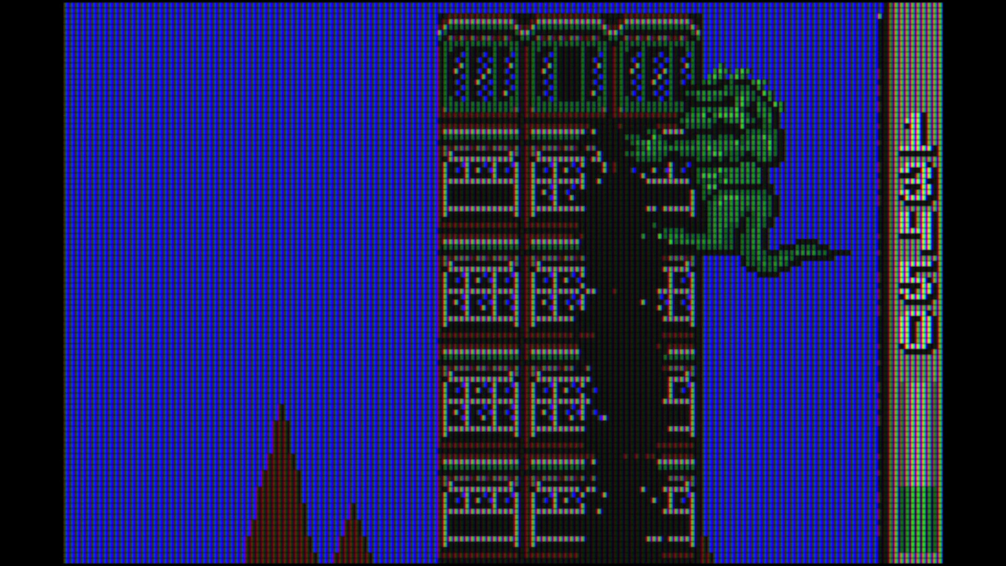
{"action": "key", "text": "space"}
{"action": "key", "text": "Up"}
{"action": "key", "text": "space"}
{"action": "key", "text": "Up"}
{"action": "key", "text": "space"}
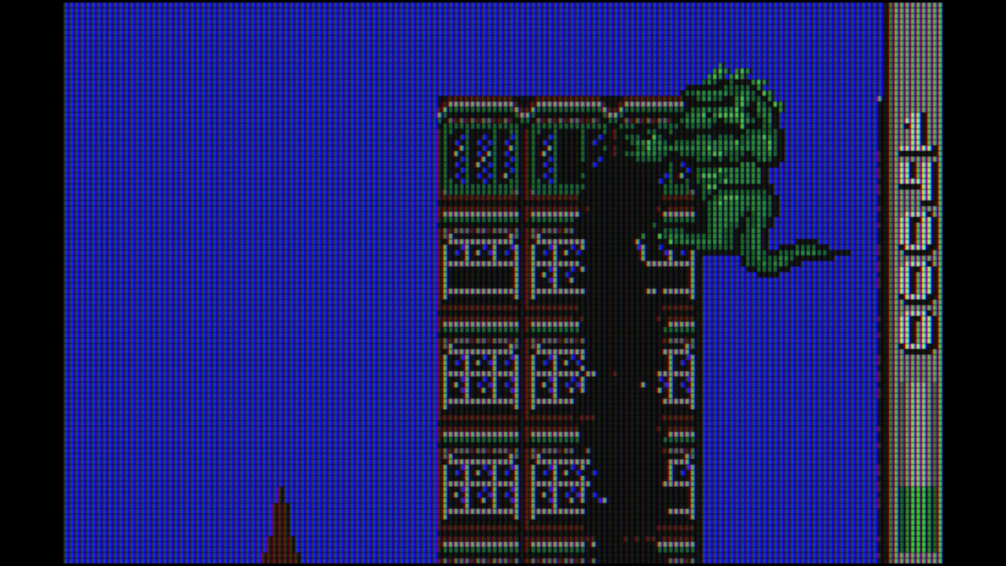
{"action": "key", "text": "space"}
{"action": "key", "text": "Down"}
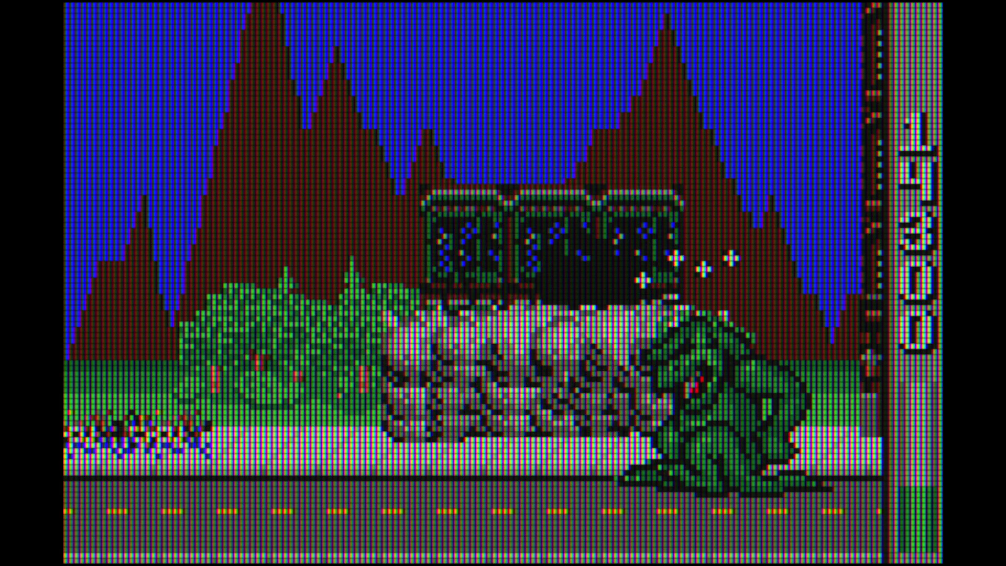
{"action": "key", "text": "Right"}
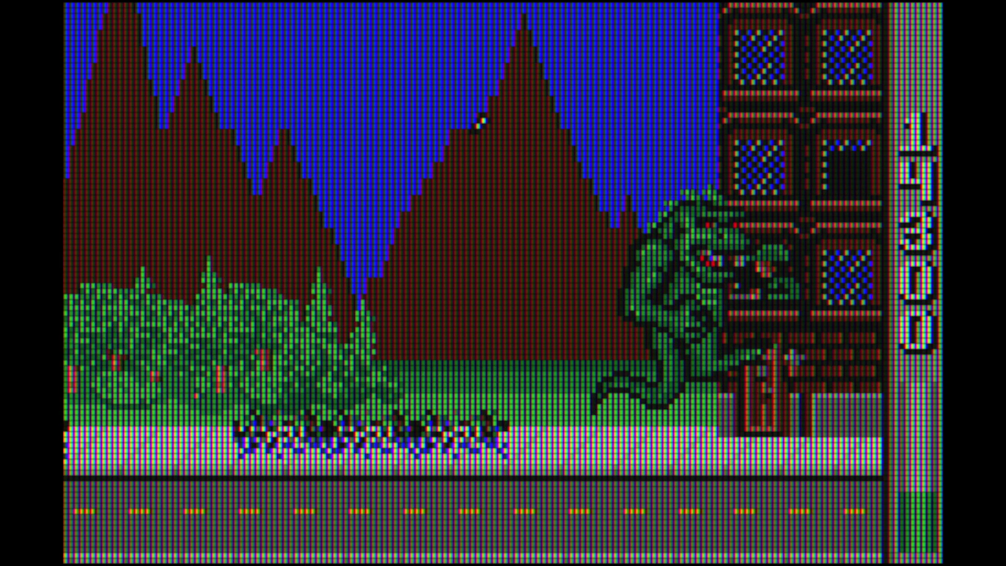
{"action": "key", "text": "space"}
{"action": "key", "text": "Up"}
{"action": "key", "text": "space"}
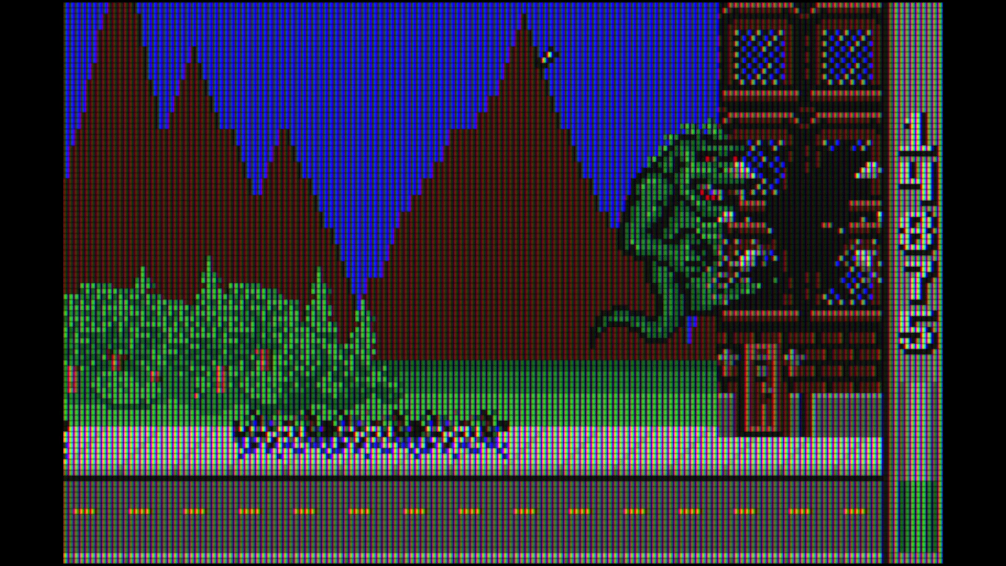
{"action": "key", "text": "Up"}
{"action": "key", "text": "space"}
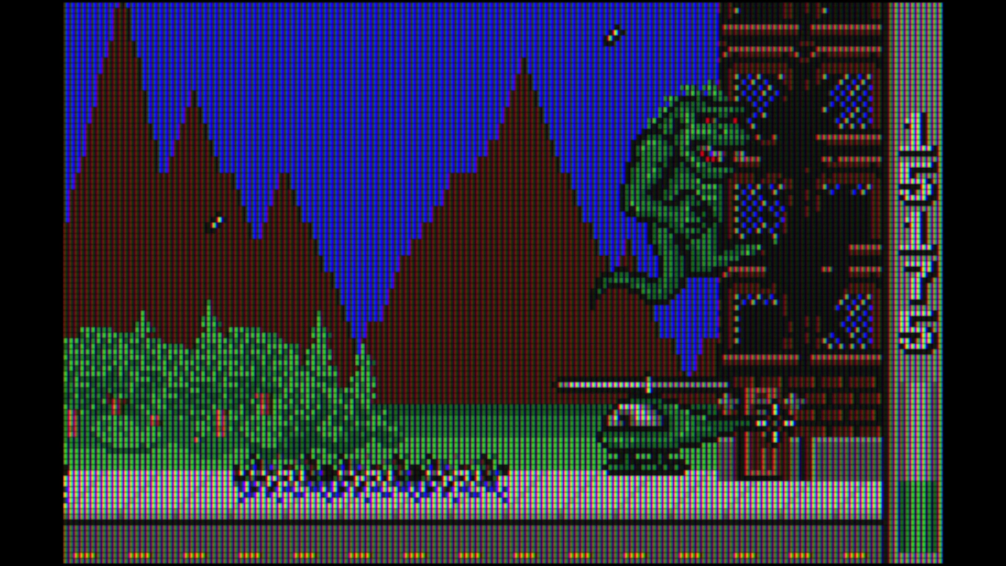
{"action": "key", "text": "space"}
{"action": "key", "text": "space"}
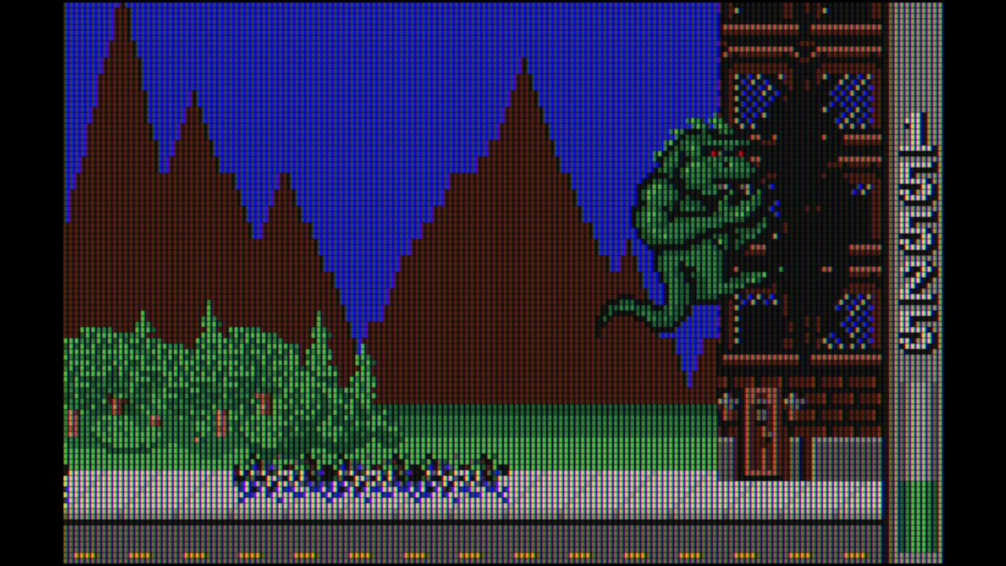
{"action": "key", "text": "Up"}
{"action": "key", "text": "Up"}
{"action": "key", "text": "space"}
{"action": "key", "text": "space"}
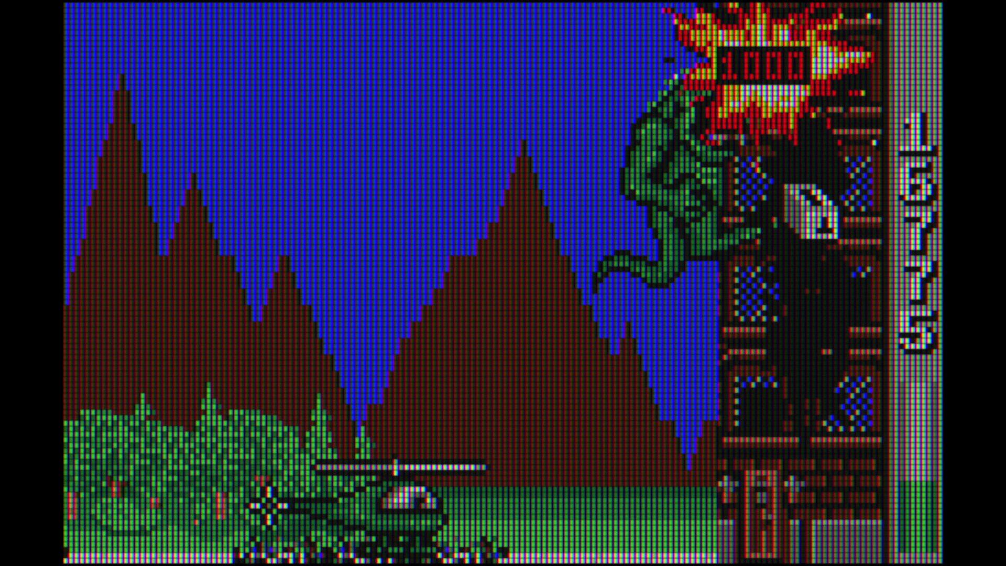
{"action": "key", "text": "Up"}
{"action": "key", "text": "space"}
{"action": "key", "text": "space"}
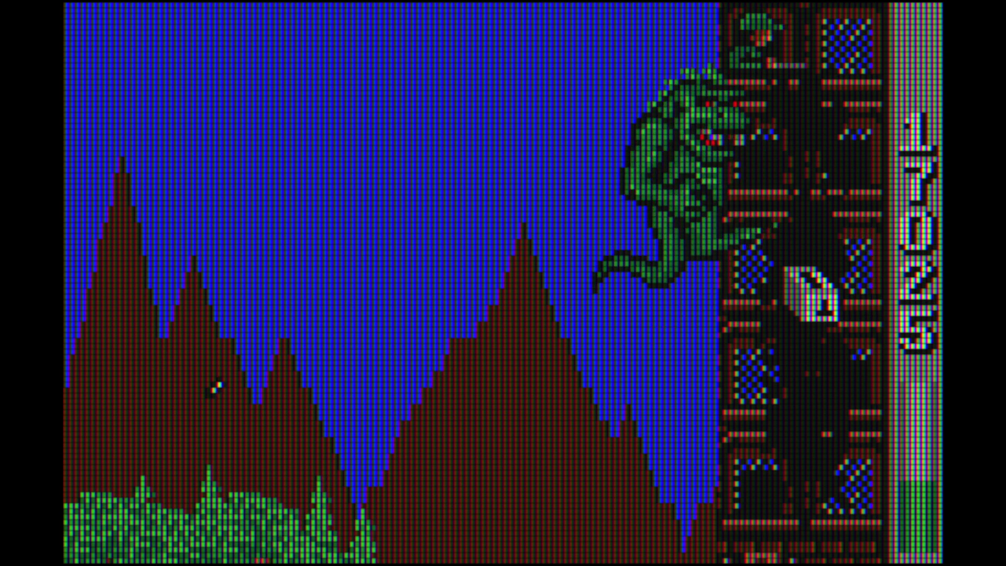
{"action": "key", "text": "space"}
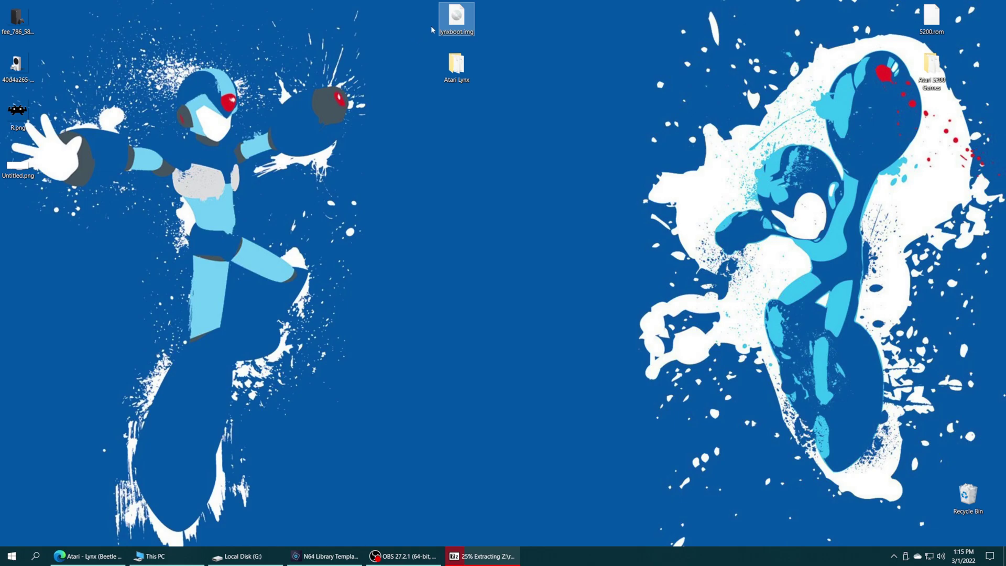
Step: Copy lynxboot.img from the desktop into the system folder on Local Disk (G:), replacing the existing file
{"action": "left_click", "coordinate": [249, 558]}
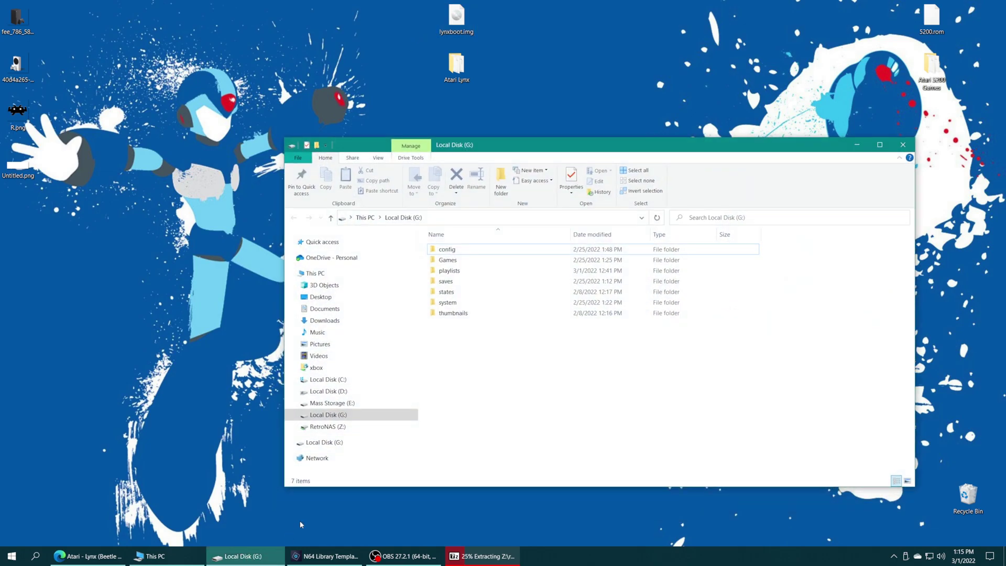
{"action": "double_click", "coordinate": [448, 302]}
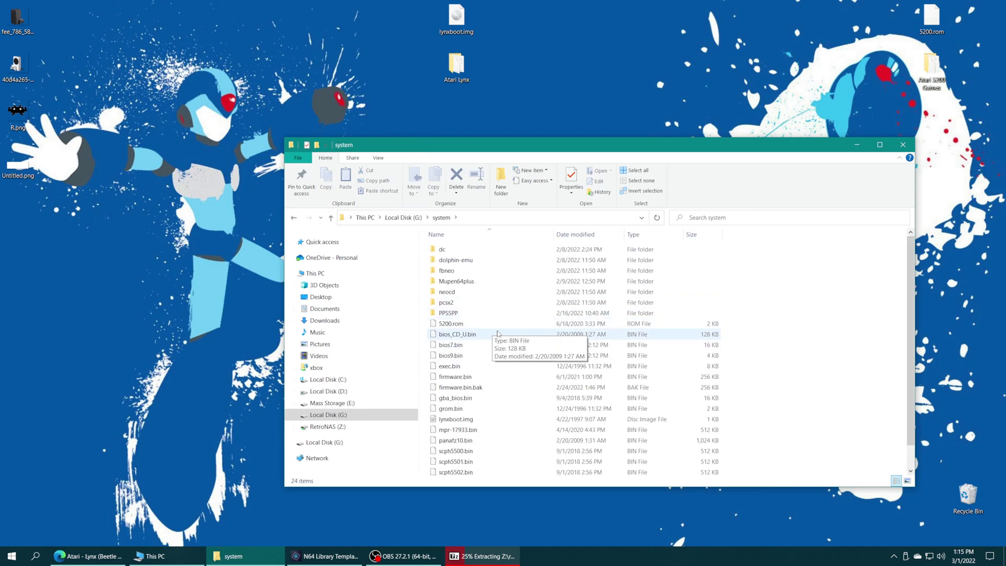
{"action": "left_click_drag", "start_coordinate": [701, 242], "coordinate": [823, 343]}
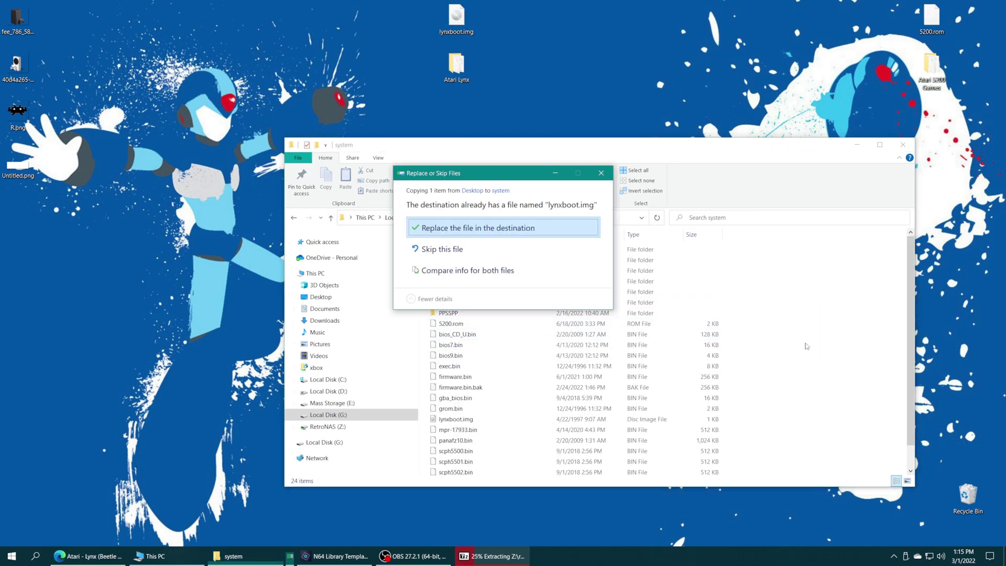
{"action": "left_click", "coordinate": [479, 229]}
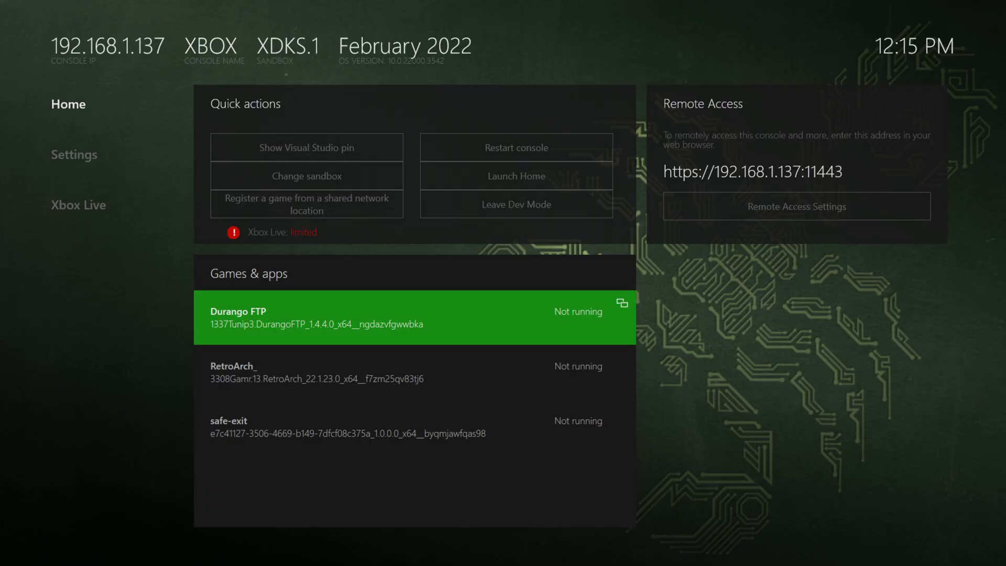
Step: Launch Durango FTP on the Xbox and start its FTP server on port 21 with anonymous access allowed
{"action": "key", "text": "Return"}
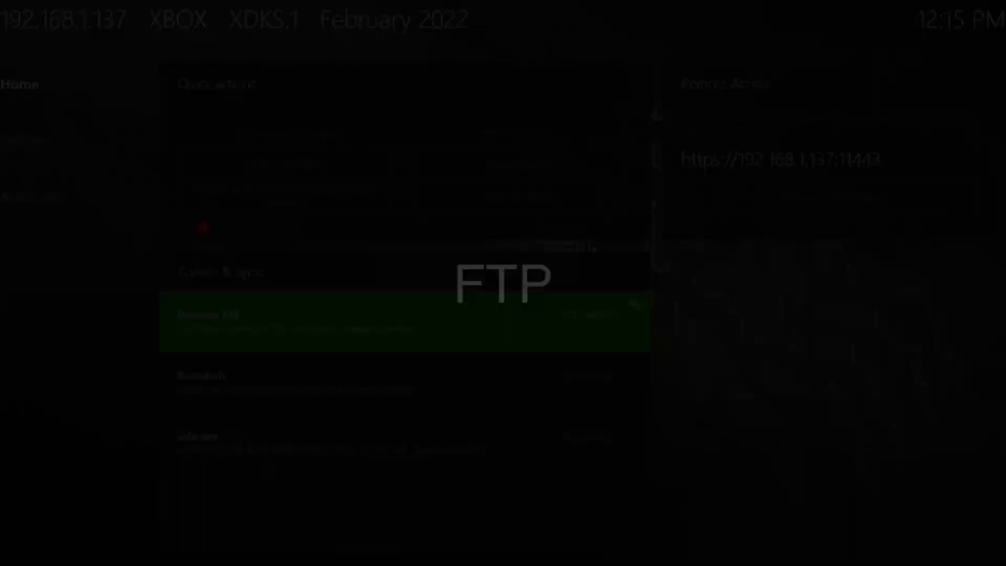
{"action": "key", "text": "Down"}
{"action": "key", "text": "Down"}
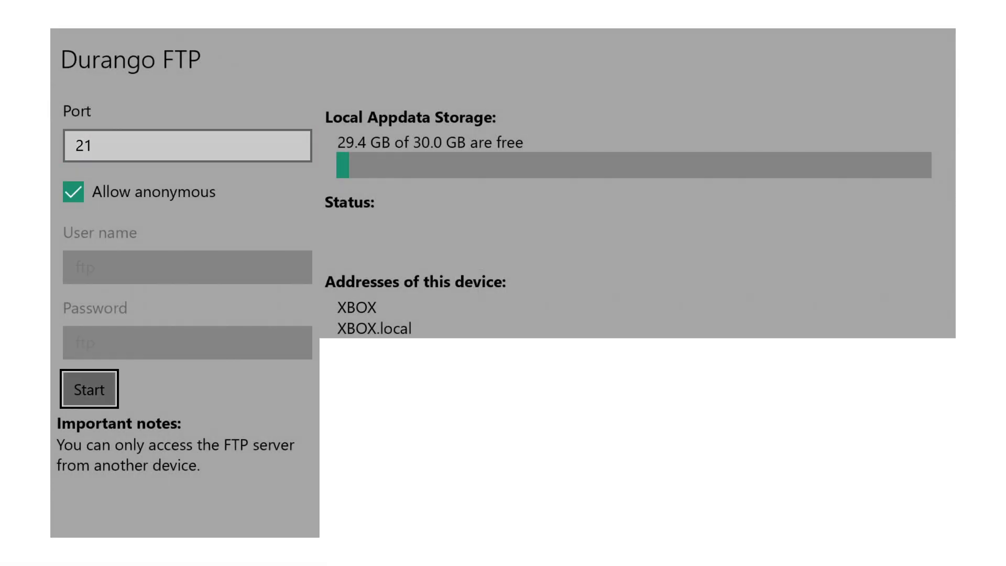
{"action": "key", "text": "Return"}
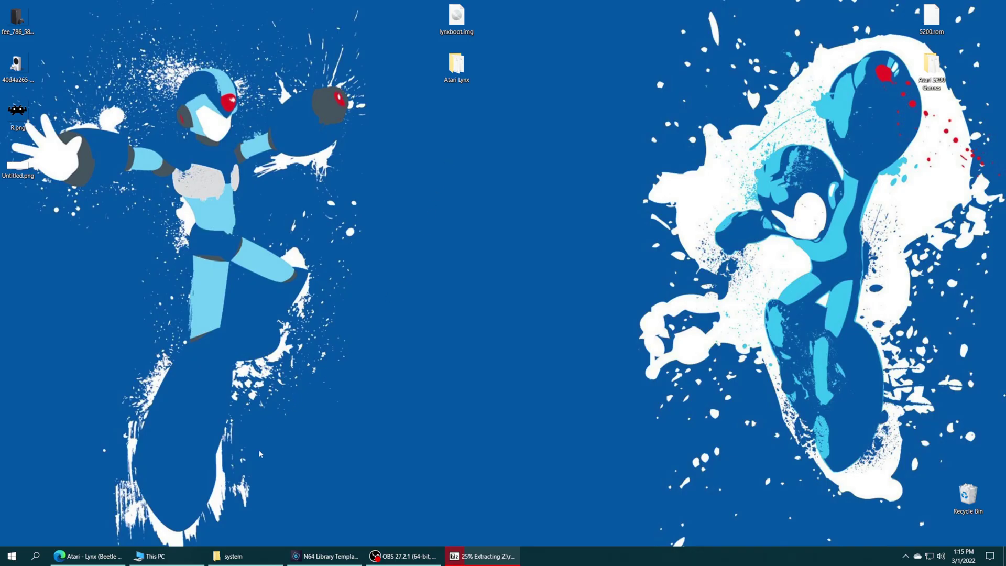
Step: On the PC, open the xbox network location and go to RetroArch's LocalState system folder inside LOCALFOLDER
{"action": "left_click", "coordinate": [166, 558]}
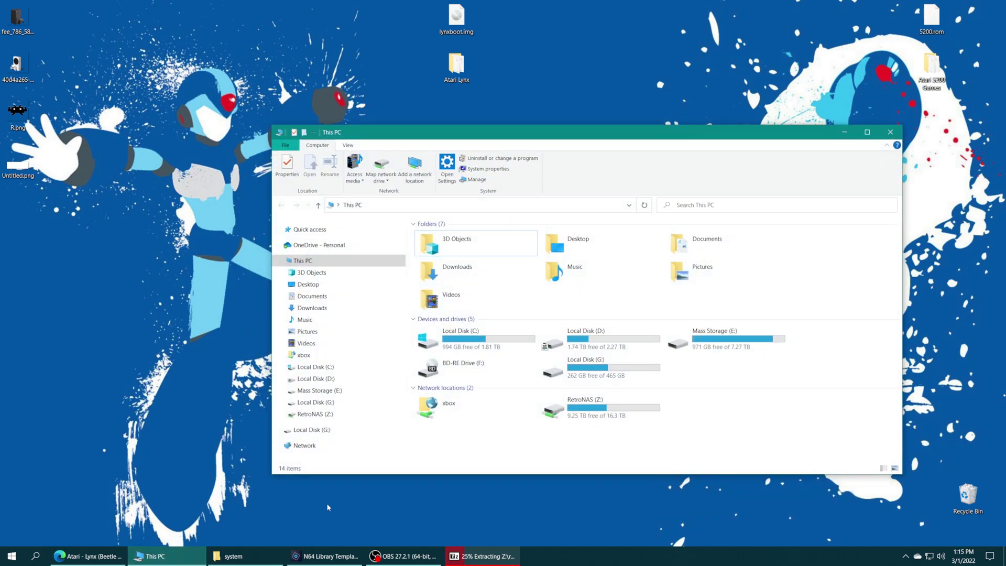
{"action": "double_click", "coordinate": [467, 414]}
{"action": "left_click", "coordinate": [711, 268]}
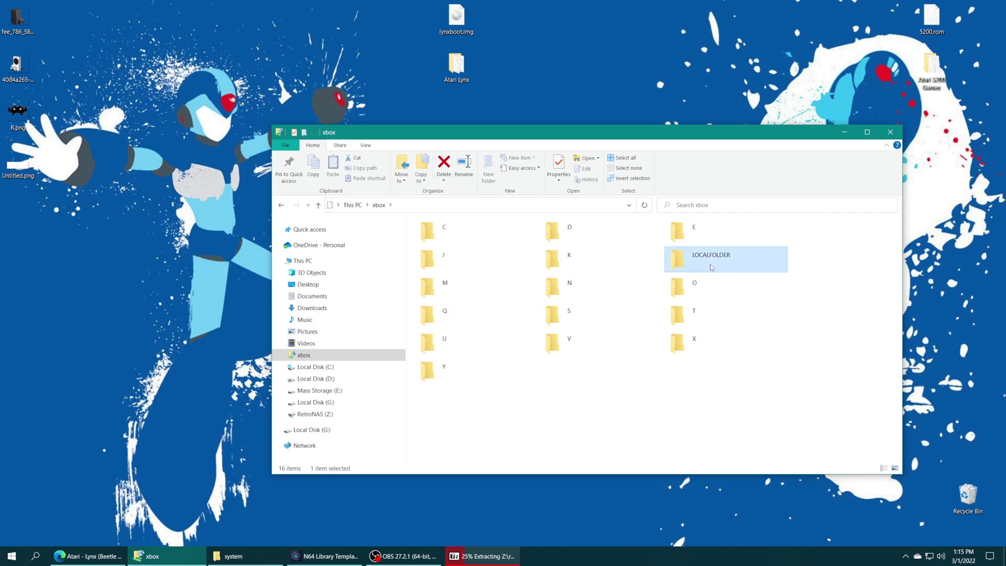
{"action": "double_click", "coordinate": [711, 267]}
{"action": "double_click", "coordinate": [606, 238]}
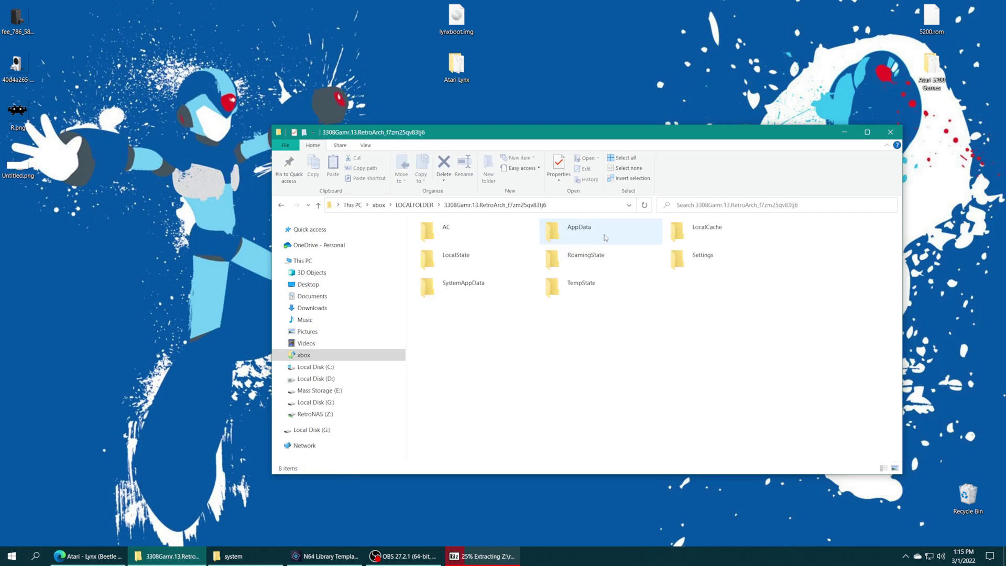
{"action": "double_click", "coordinate": [484, 258]}
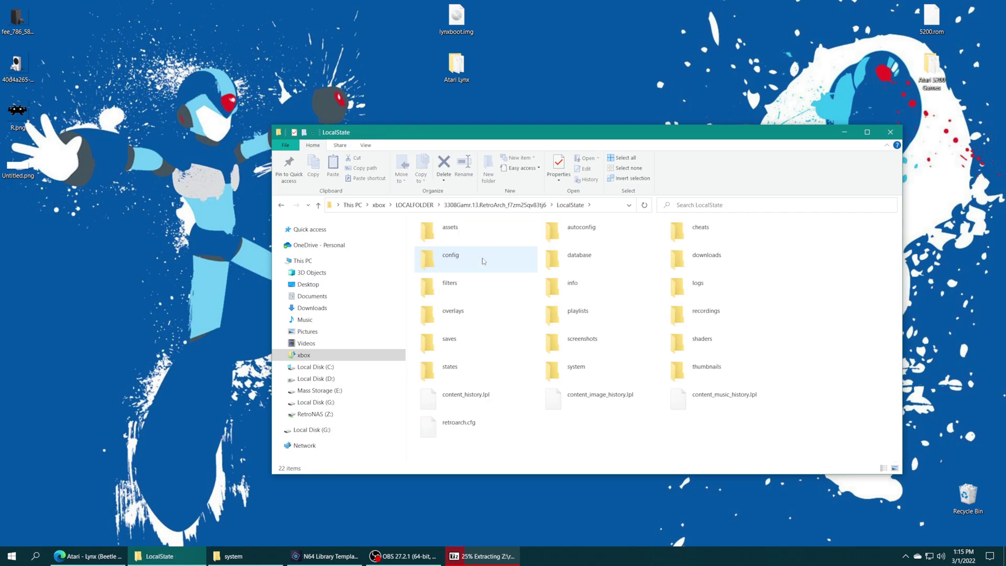
{"action": "double_click", "coordinate": [581, 366]}
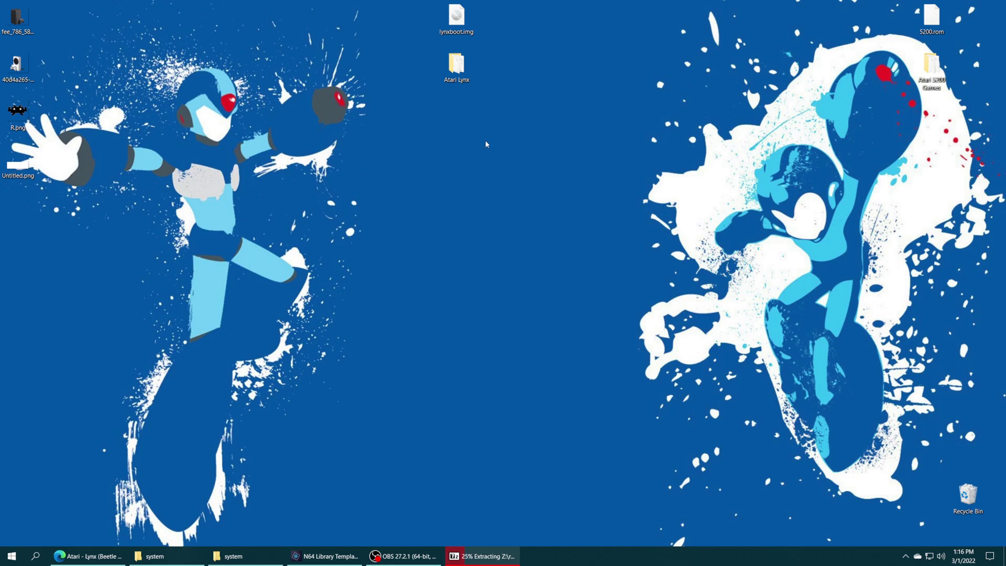
Step: Check the game files in the desktop's Atari Lynx folder, and copy that folder into Games on Local Disk (G:)
{"action": "double_click", "coordinate": [469, 79]}
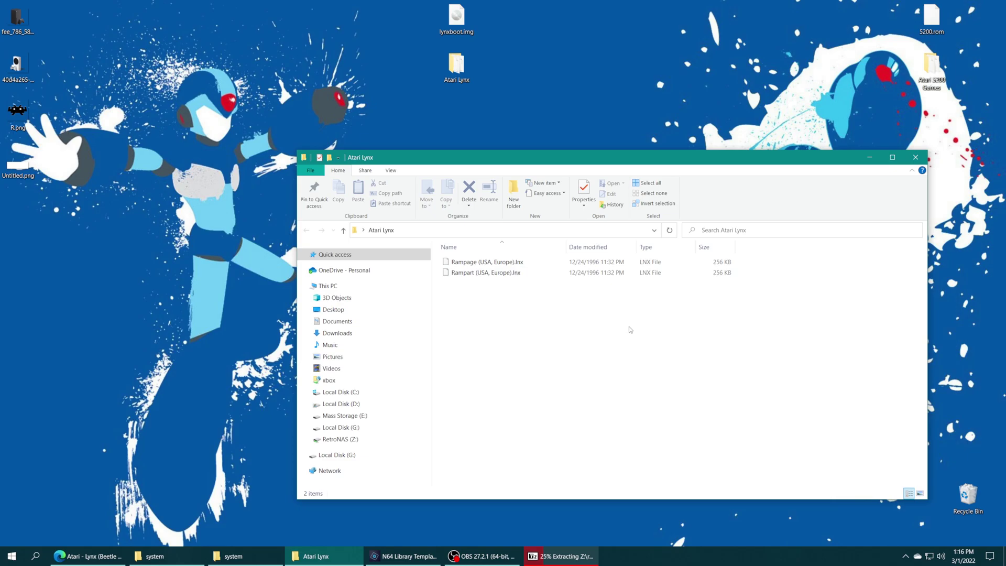
{"action": "key", "text": "alt+F4"}
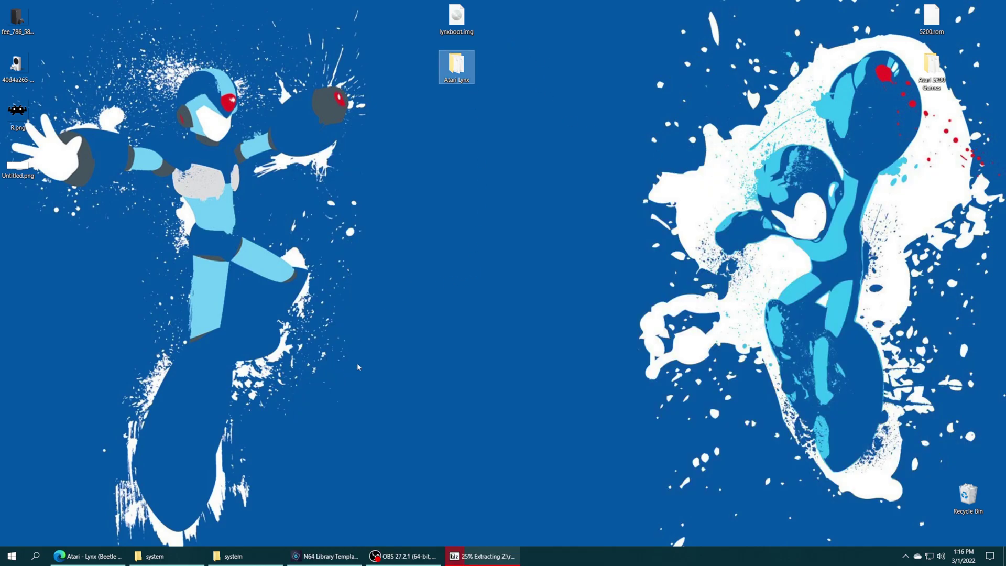
{"action": "left_click", "coordinate": [243, 556]}
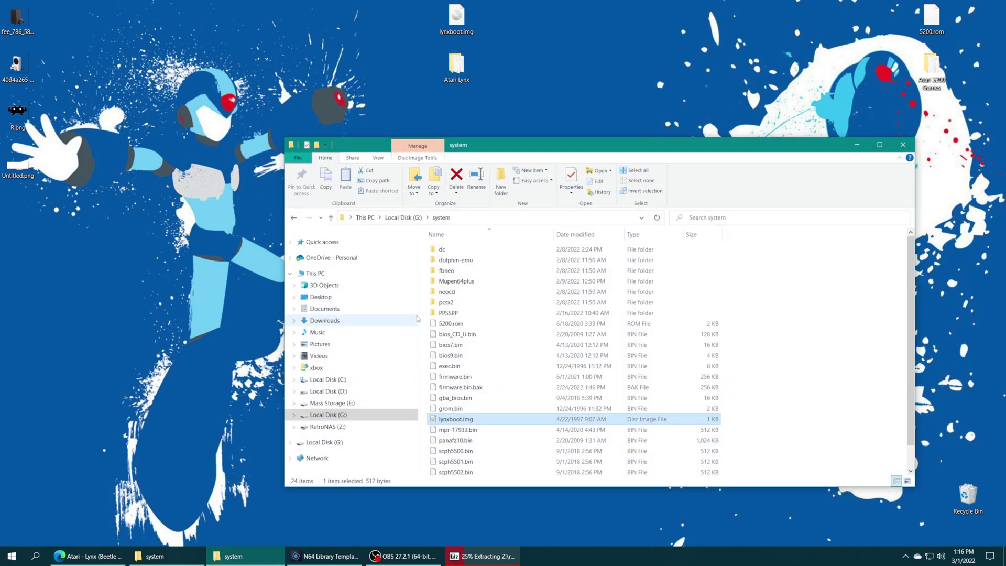
{"action": "left_click", "coordinate": [399, 220]}
{"action": "double_click", "coordinate": [455, 259]}
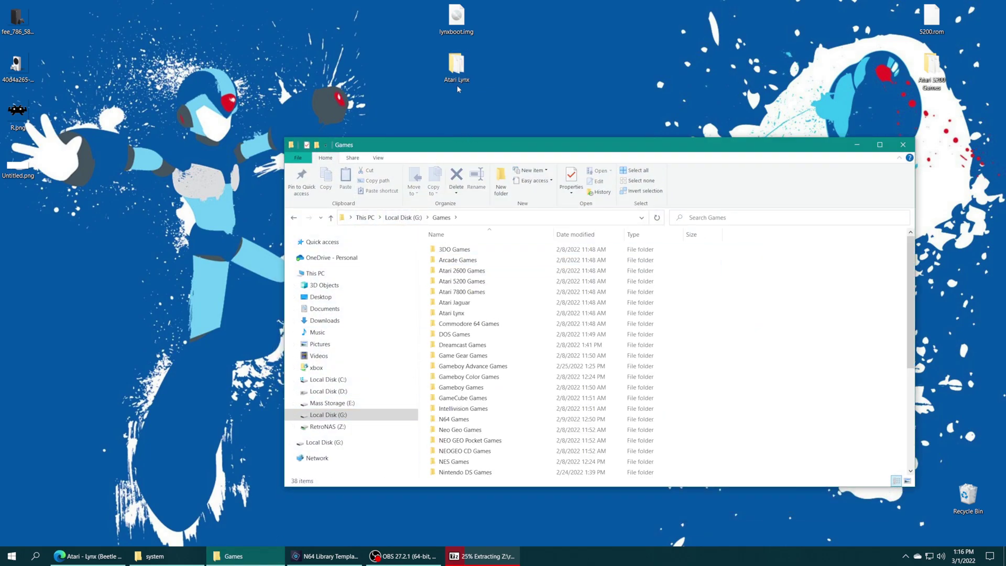
{"action": "left_click_drag", "start_coordinate": [457, 89], "coordinate": [830, 341]}
{"action": "left_click", "coordinate": [497, 233]}
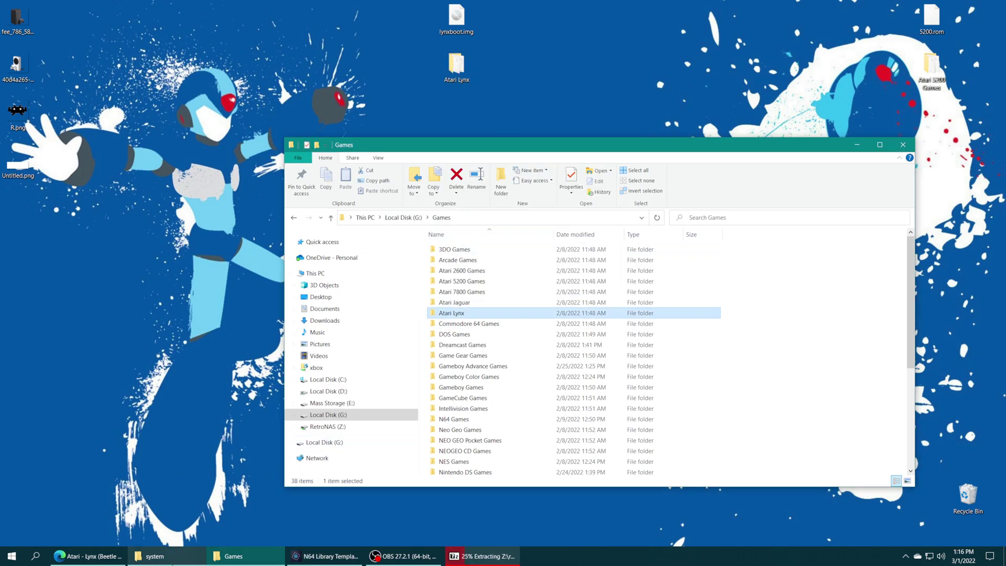
Step: In the xbox network location, open the RetroArch 22.1.23.0 package folder under S, Program Files, WindowsApps
{"action": "left_click", "coordinate": [155, 556]}
{"action": "left_click", "coordinate": [350, 205]}
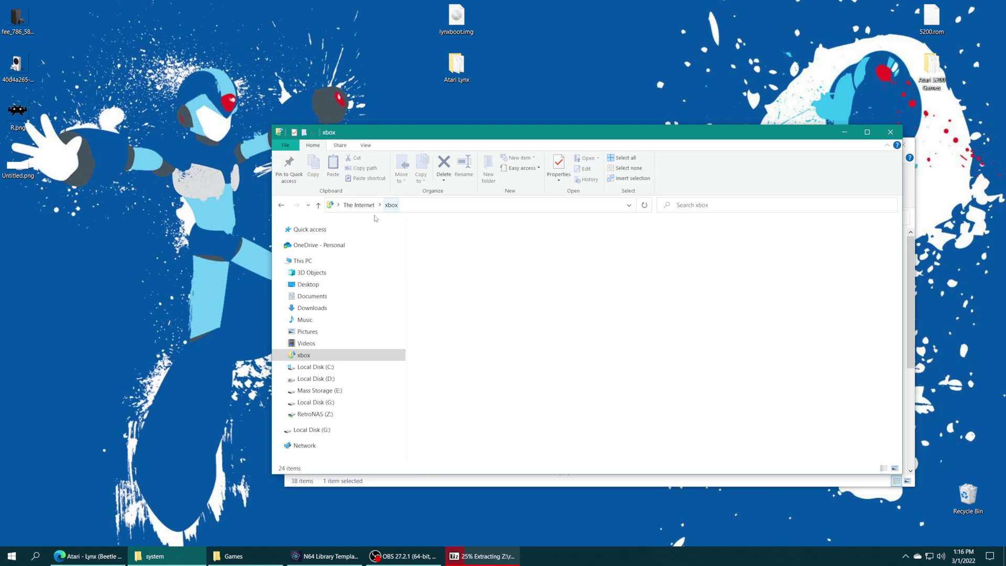
{"action": "left_click", "coordinate": [577, 317]}
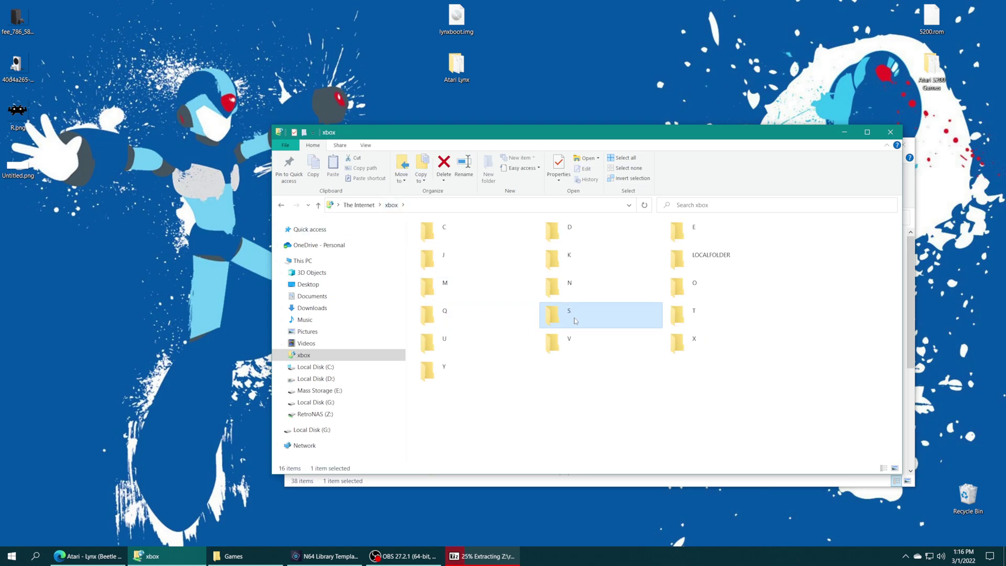
{"action": "double_click", "coordinate": [575, 321]}
{"action": "double_click", "coordinate": [704, 283]}
{"action": "left_click", "coordinate": [488, 242]}
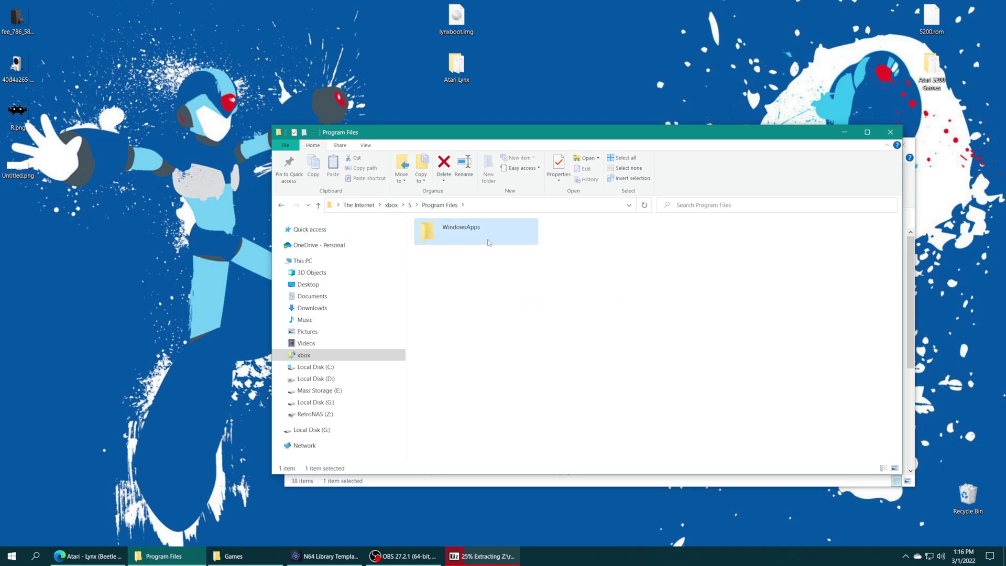
{"action": "double_click", "coordinate": [488, 242]}
{"action": "double_click", "coordinate": [619, 263]}
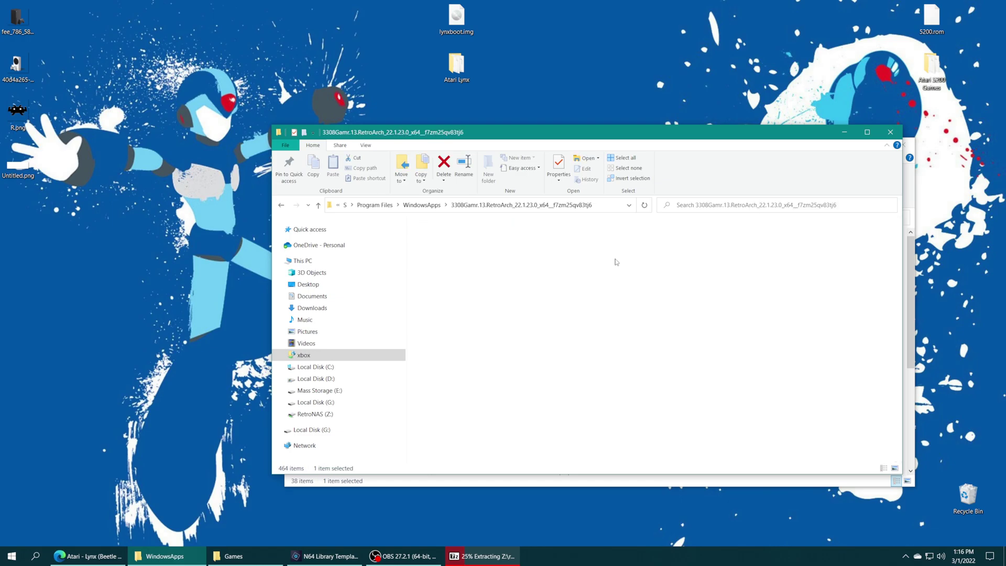
Step: Open the Games folder inside the RetroArch package folder as the destination for the desktop's Atari Lynx folder
{"action": "double_click", "coordinate": [486, 266]}
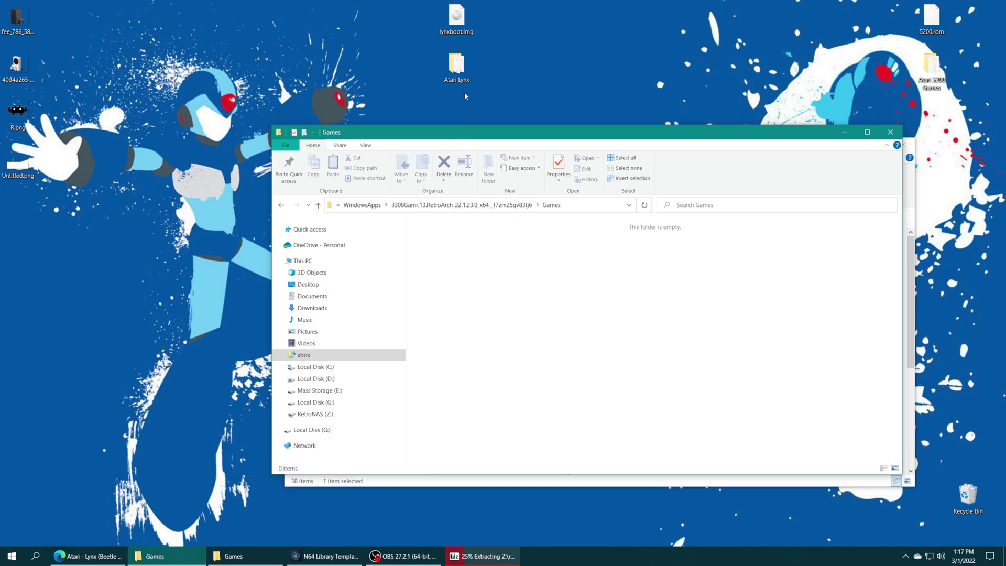
{"action": "left_click_drag", "start_coordinate": [556, 152], "coordinate": [494, 65]}
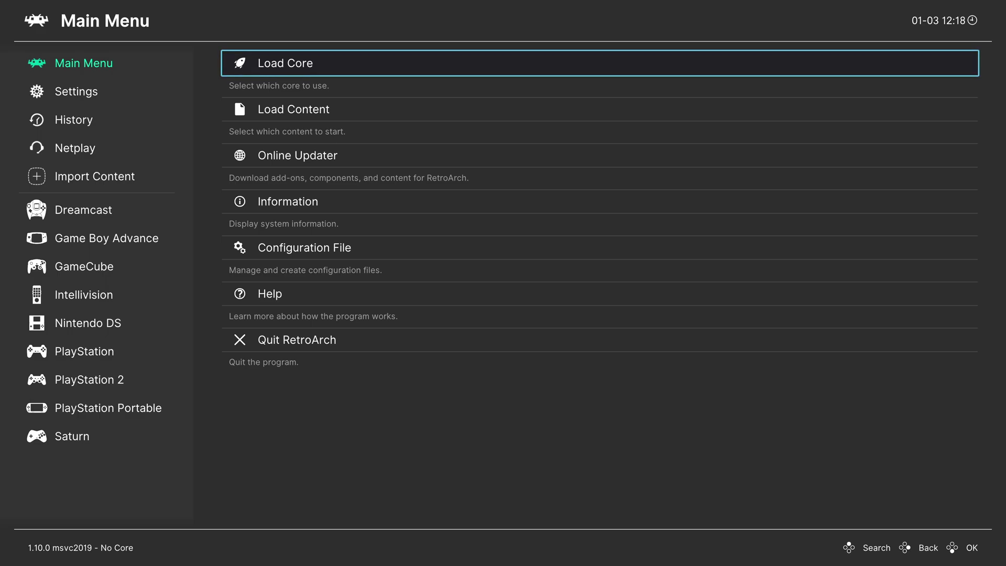
Step: In RetroArch on the Xbox, open Load Content and look through the available drives for the one holding the games
{"action": "key", "text": "Down"}
{"action": "key", "text": "Return"}
{"action": "key", "text": "Down"}
{"action": "key", "text": "Down"}
{"action": "key", "text": "Down"}
{"action": "key", "text": "Down"}
{"action": "key", "text": "Down"}
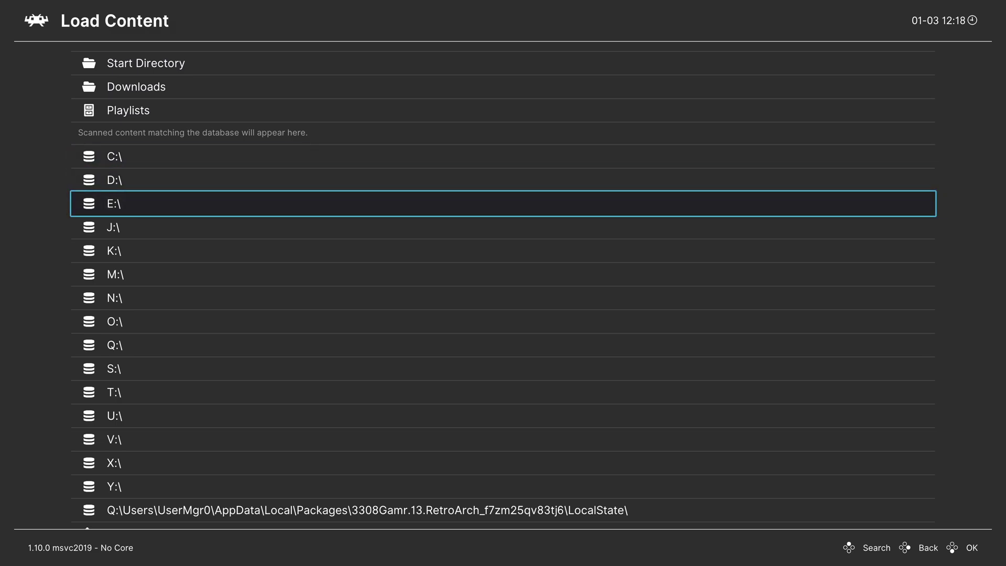
{"action": "key", "text": "Up"}
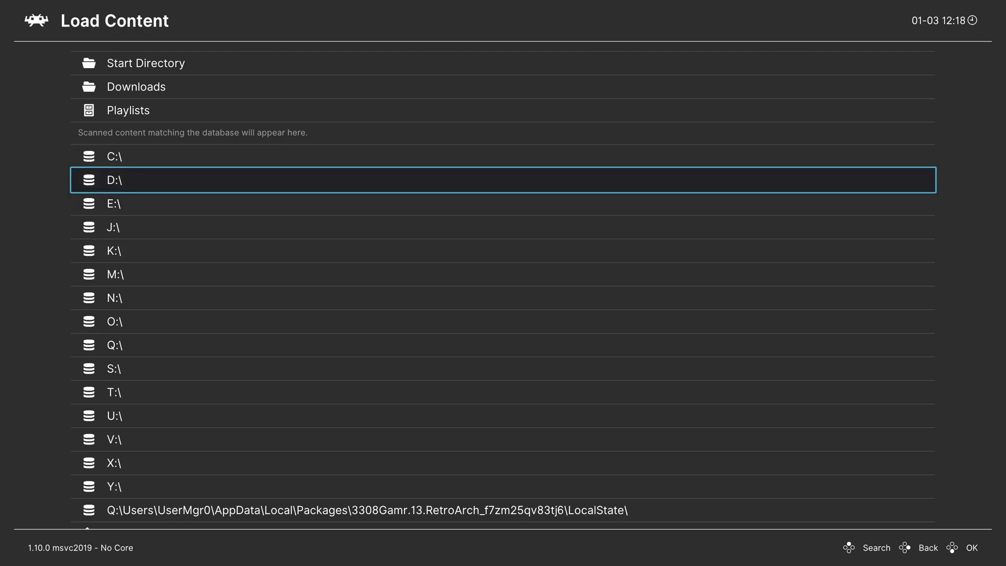
{"action": "key", "text": "Down"}
{"action": "key", "text": "Down"}
{"action": "key", "text": "Down"}
{"action": "key", "text": "Down"}
{"action": "key", "text": "Down"}
{"action": "key", "text": "Down"}
{"action": "key", "text": "Down"}
{"action": "key", "text": "Down"}
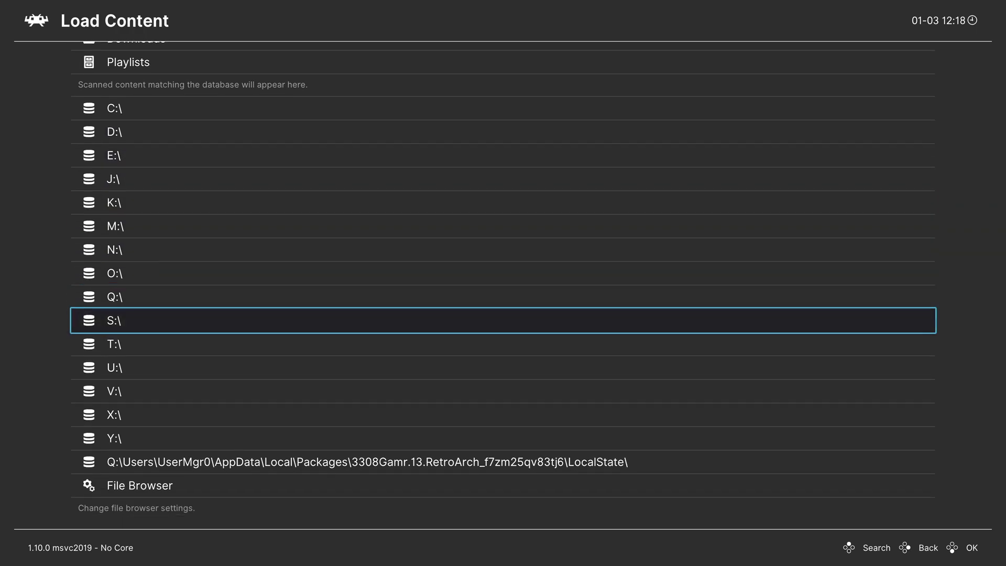
{"action": "key", "text": "Up"}
{"action": "key", "text": "Up"}
{"action": "key", "text": "Up"}
{"action": "key", "text": "Up"}
{"action": "key", "text": "Up"}
{"action": "key", "text": "Up"}
{"action": "key", "text": "Up"}
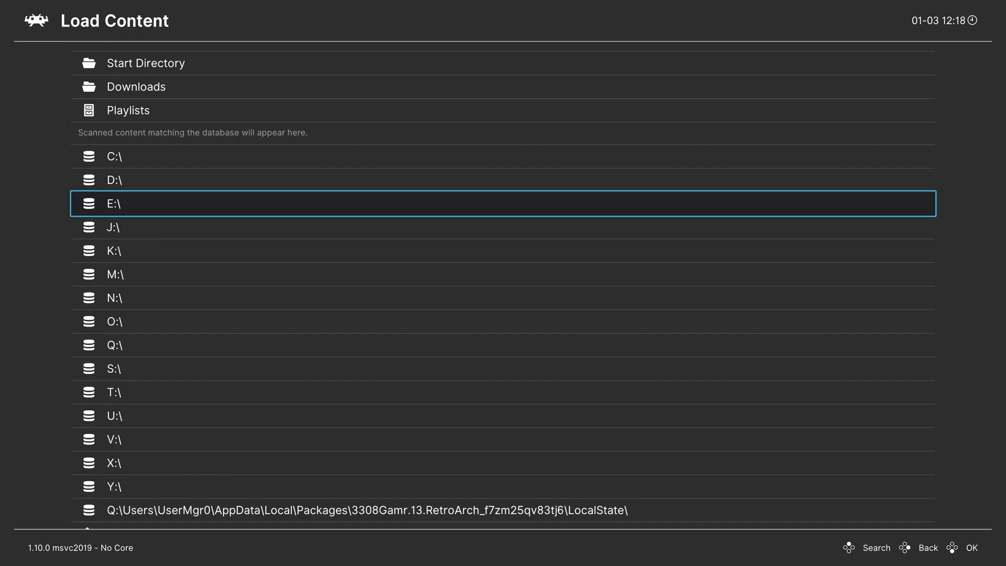
Step: Browse to E:\Games\Atari Lynx and check the game files in it
{"action": "key", "text": "Return"}
{"action": "key", "text": "Down"}
{"action": "key", "text": "Down"}
{"action": "key", "text": "Down"}
{"action": "key", "text": "Down"}
{"action": "key", "text": "Up"}
{"action": "key", "text": "Return"}
{"action": "key", "text": "Down"}
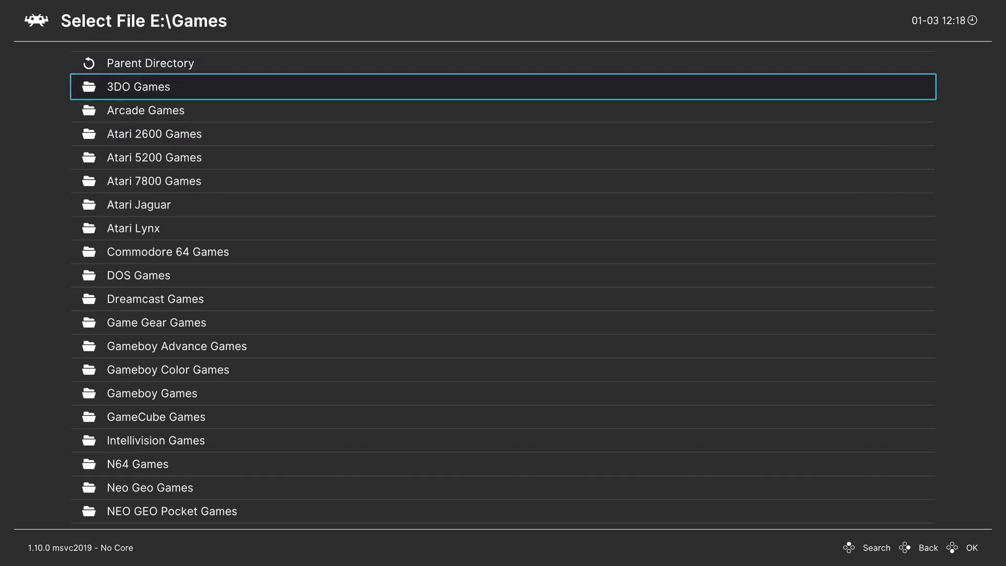
{"action": "key", "text": "Down"}
{"action": "key", "text": "Down"}
{"action": "key", "text": "Down"}
{"action": "key", "text": "Down"}
{"action": "key", "text": "Down"}
{"action": "key", "text": "Down"}
{"action": "key", "text": "Return"}
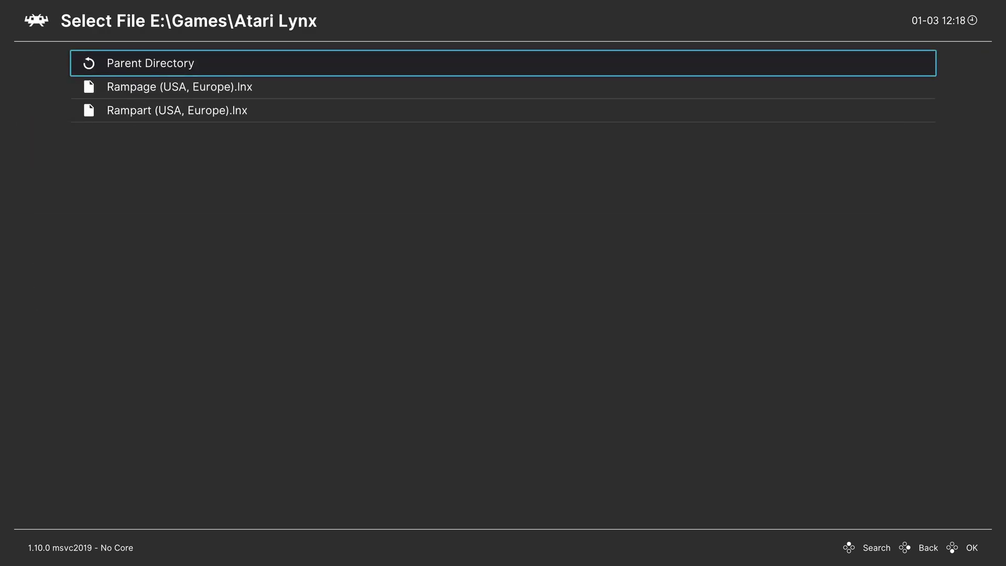
{"action": "key", "text": "Down"}
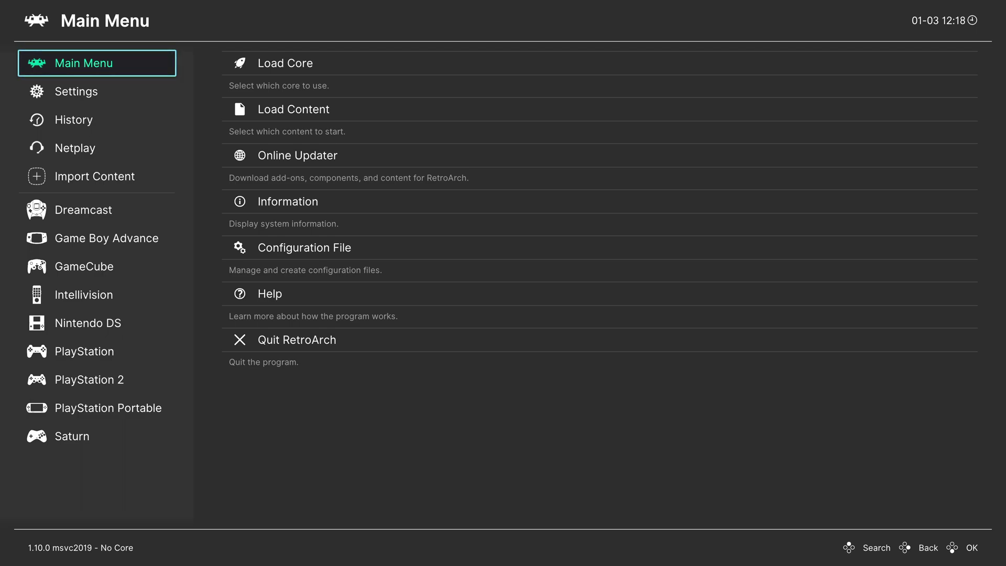
Step: Start a directory scan under Import Content and go to the E:\Games folder
{"action": "key", "text": "Down"}
{"action": "key", "text": "Down"}
{"action": "key", "text": "Down"}
{"action": "key", "text": "Down"}
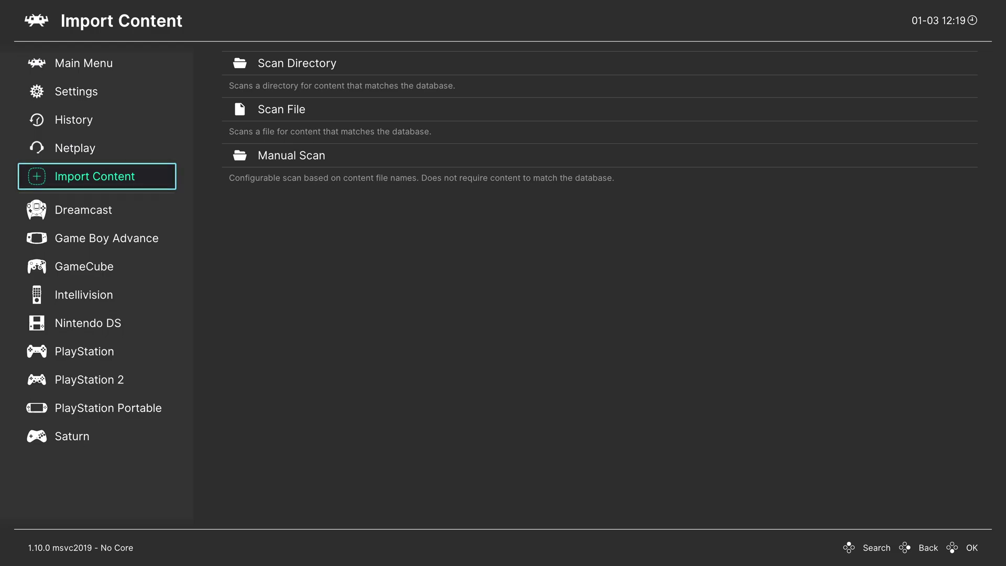
{"action": "key", "text": "Right"}
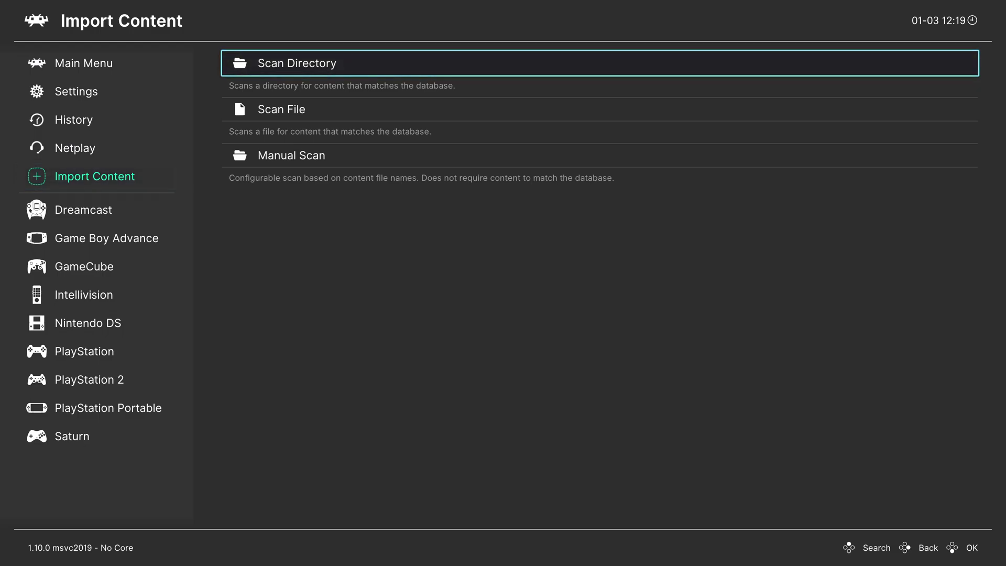
{"action": "key", "text": "Return"}
{"action": "key", "text": "Down"}
{"action": "key", "text": "Down"}
{"action": "key", "text": "Return"}
{"action": "key", "text": "Down"}
{"action": "key", "text": "Down"}
{"action": "key", "text": "Down"}
{"action": "key", "text": "Down"}
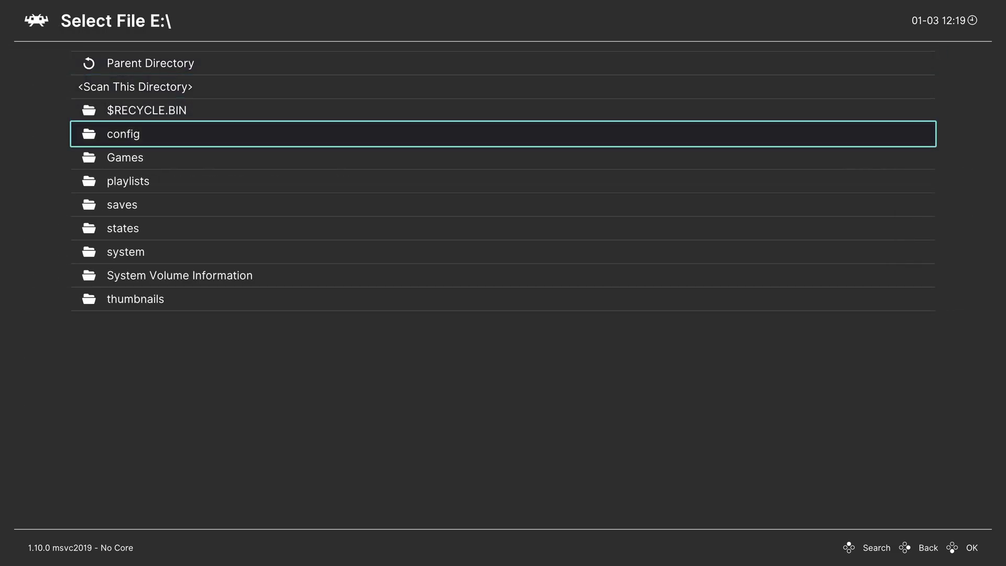
{"action": "key", "text": "Return"}
Step: Scan the Atari Lynx folder for content and return to the Import Content page
{"action": "key", "text": "Down"}
{"action": "key", "text": "Down"}
{"action": "key", "text": "Down"}
{"action": "key", "text": "Down"}
{"action": "key", "text": "Down"}
{"action": "key", "text": "Down"}
{"action": "key", "text": "Down"}
{"action": "key", "text": "Down"}
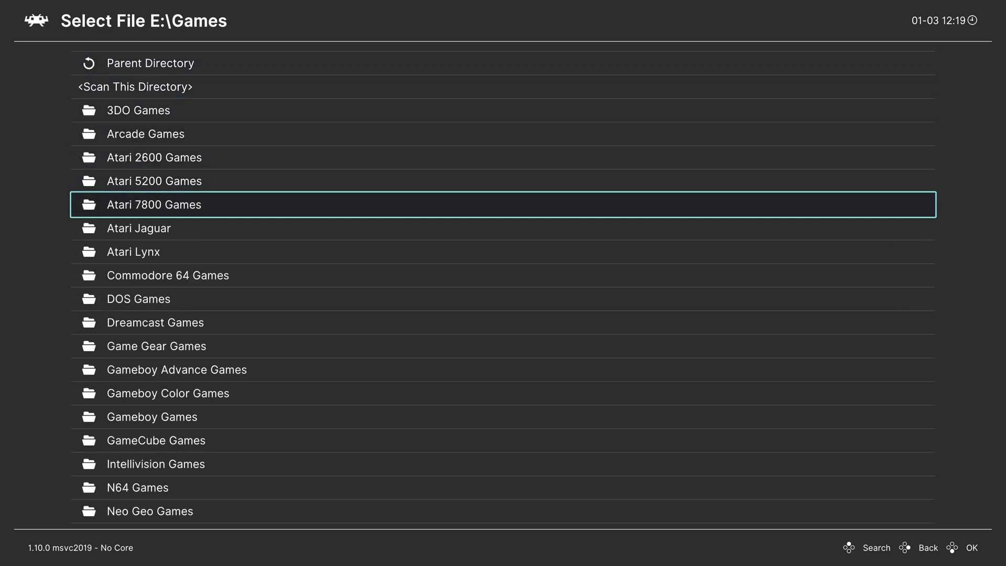
{"action": "key", "text": "Return"}
{"action": "key", "text": "Down"}
{"action": "key", "text": "Return"}
{"action": "key", "text": "BackSpace"}
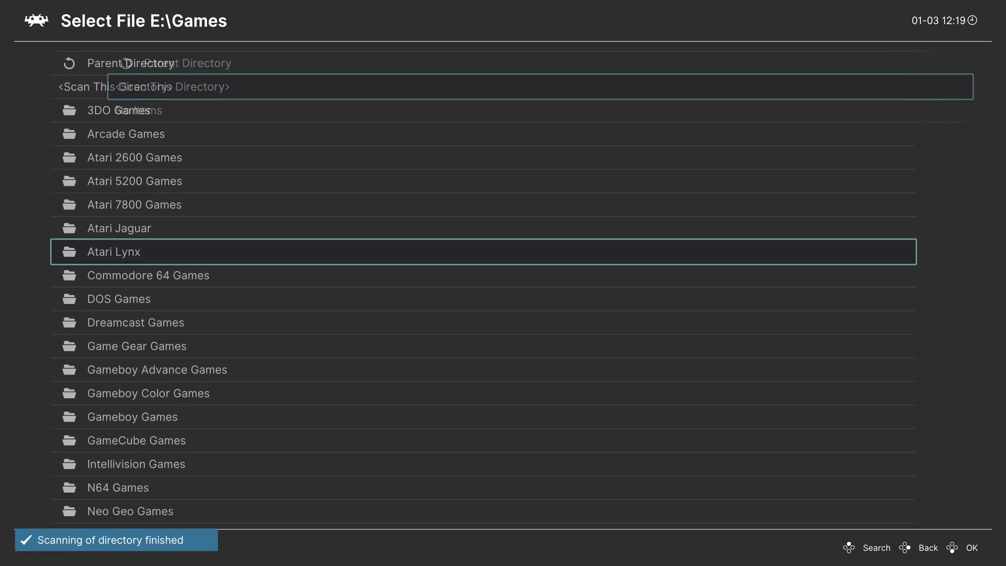
{"action": "key", "text": "BackSpace"}
{"action": "key", "text": "BackSpace"}
{"action": "key", "text": "BackSpace"}
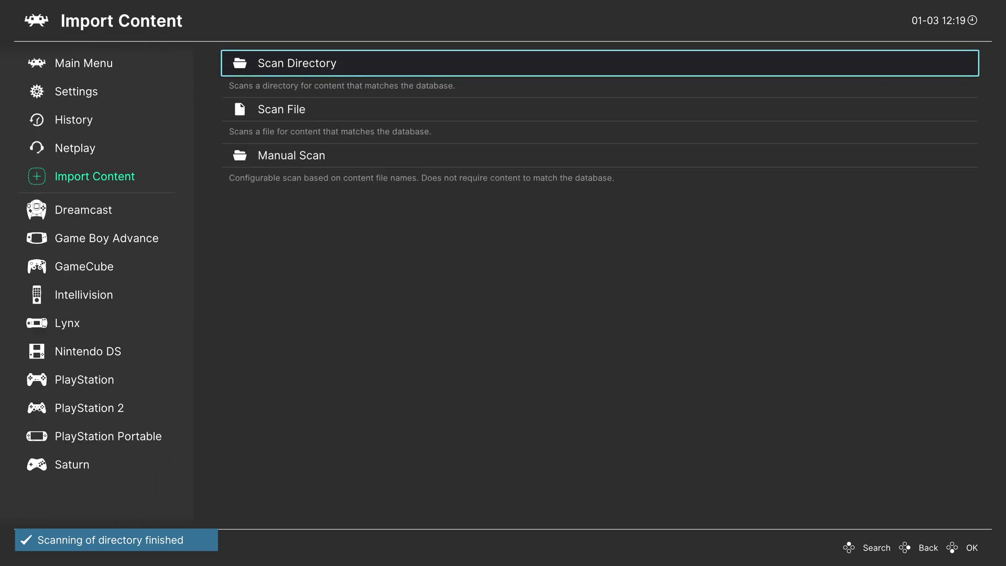
Step: Show the Lynx playlist and check the games listed in it
{"action": "key", "text": "BackSpace"}
{"action": "key", "text": "Down"}
{"action": "key", "text": "Down"}
{"action": "key", "text": "Down"}
{"action": "key", "text": "Down"}
{"action": "key", "text": "Down"}
{"action": "key", "text": "Down"}
{"action": "key", "text": "Up"}
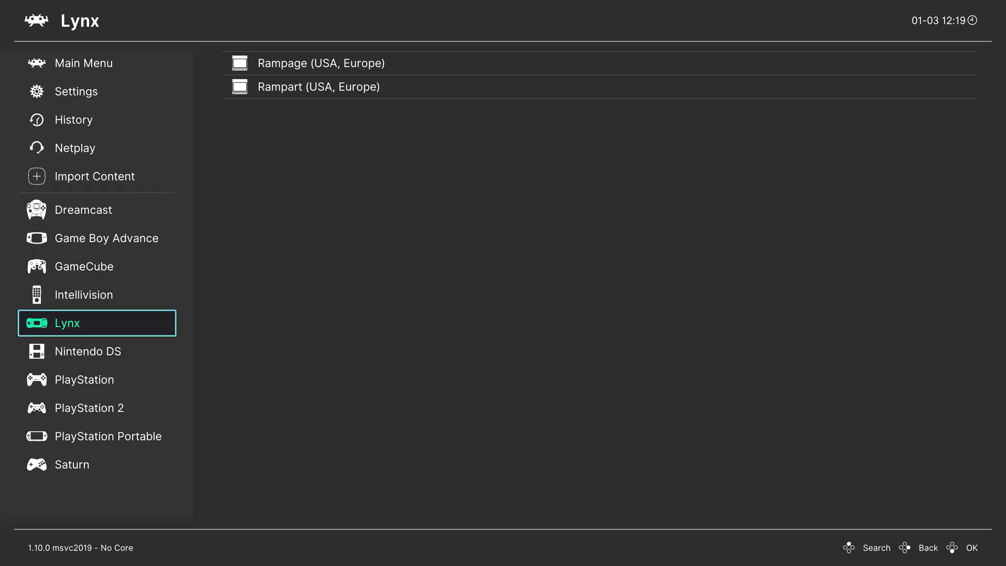
Step: Download the playlist thumbnails for Atari - Lynx through the Online Updater and return to the Main Menu
{"action": "key", "text": "Up"}
{"action": "key", "text": "Up"}
{"action": "key", "text": "Up"}
{"action": "key", "text": "Up"}
{"action": "key", "text": "Up"}
{"action": "key", "text": "Up"}
{"action": "key", "text": "Up"}
{"action": "key", "text": "Up"}
{"action": "key", "text": "Up"}
{"action": "key", "text": "Right"}
{"action": "key", "text": "Down"}
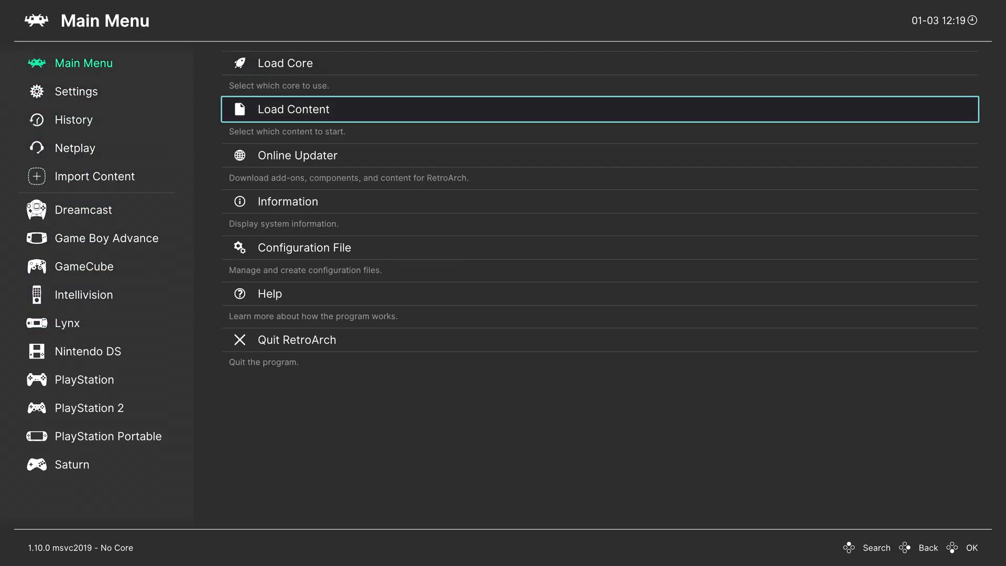
{"action": "key", "text": "Down"}
{"action": "key", "text": "Return"}
{"action": "key", "text": "Return"}
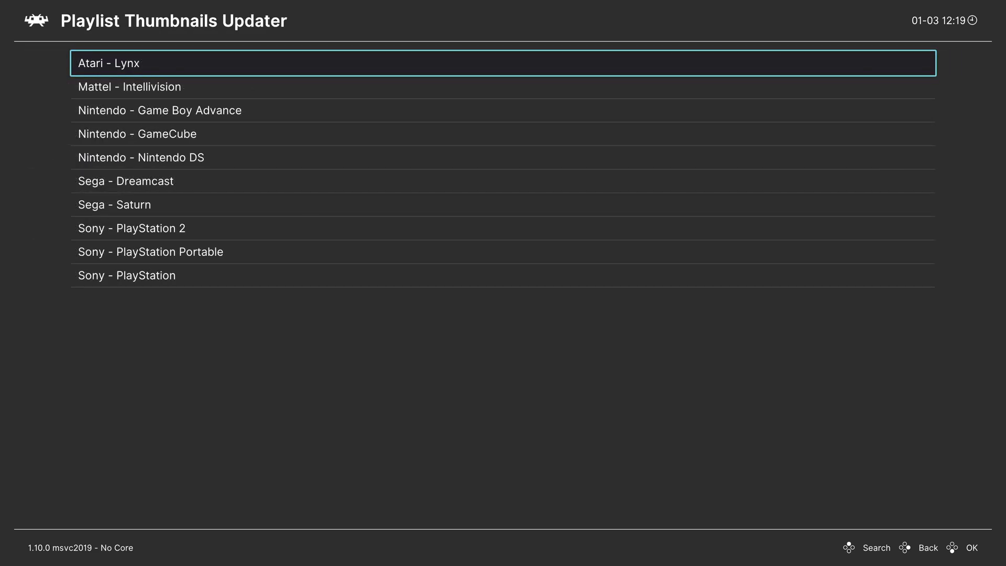
{"action": "key", "text": "Return"}
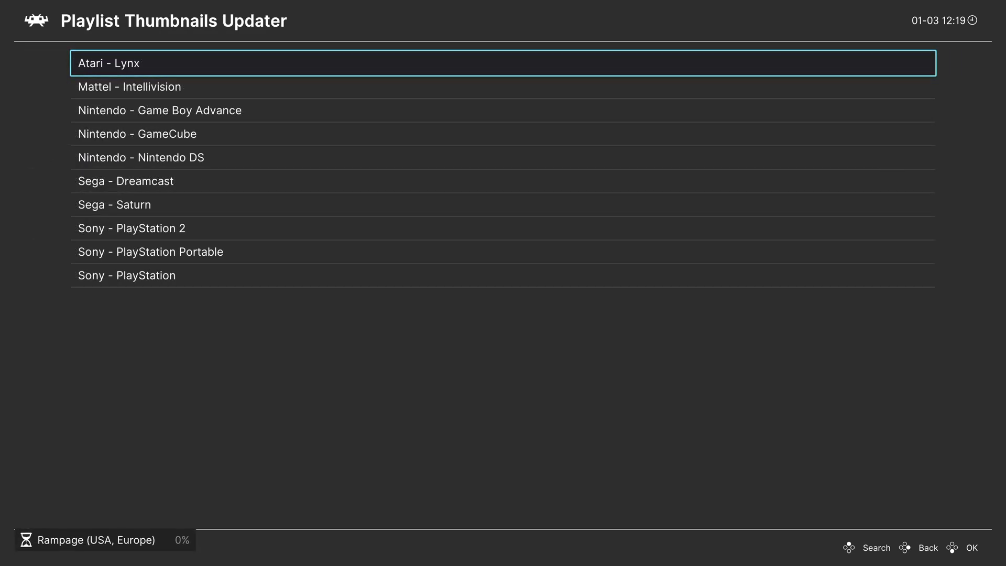
{"action": "key", "text": "BackSpace"}
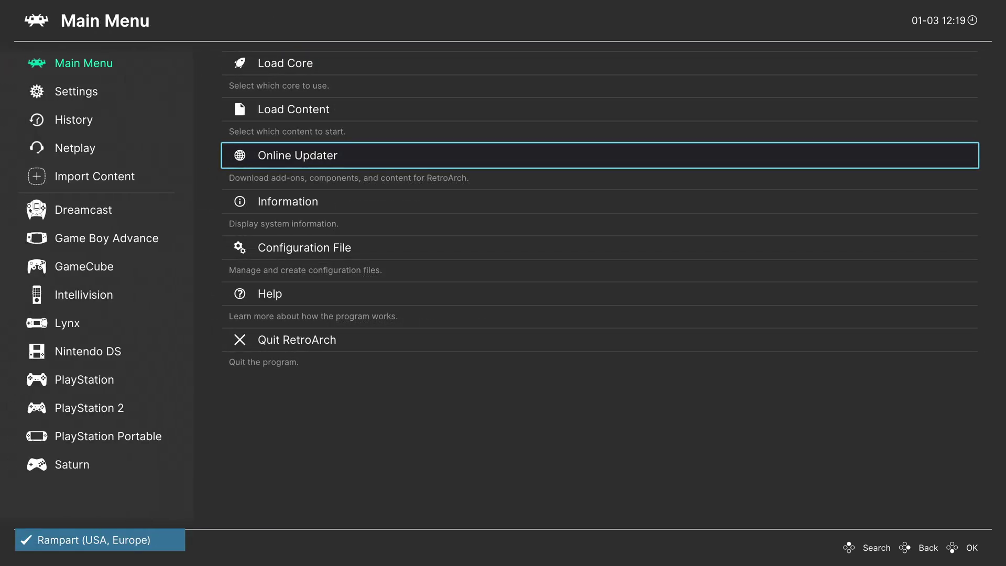
Step: Open the Lynx playlist and check the box art for Rampage and Rampart
{"action": "key", "text": "Left"}
{"action": "key", "text": "Down"}
{"action": "key", "text": "Down"}
{"action": "key", "text": "Down"}
{"action": "key", "text": "Down"}
{"action": "key", "text": "Down"}
{"action": "key", "text": "Down"}
{"action": "key", "text": "Down"}
{"action": "key", "text": "Down"}
{"action": "key", "text": "Down"}
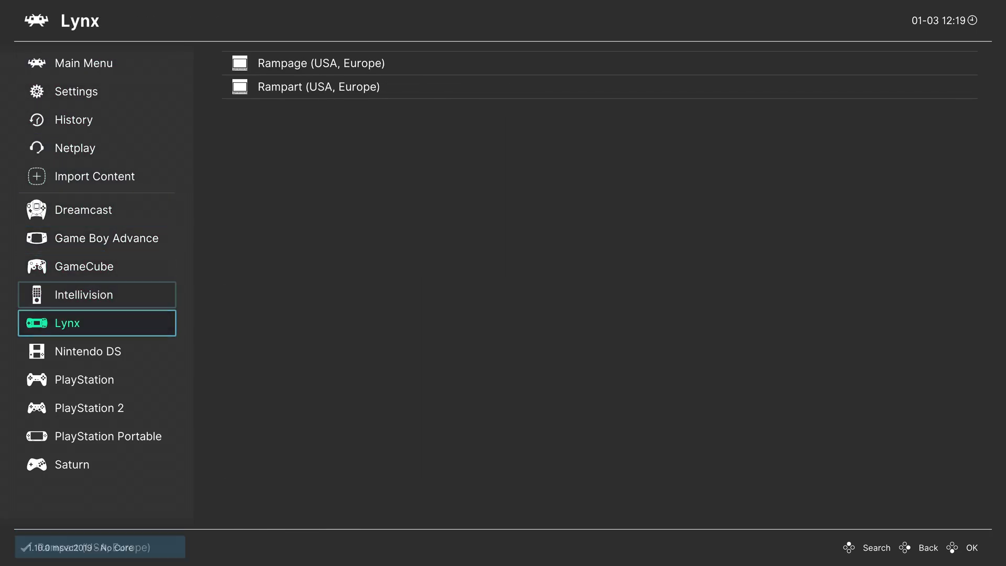
{"action": "key", "text": "Right"}
{"action": "key", "text": "Down"}
{"action": "key", "text": "Up"}
{"action": "key", "text": "Down"}
{"action": "key", "text": "Up"}
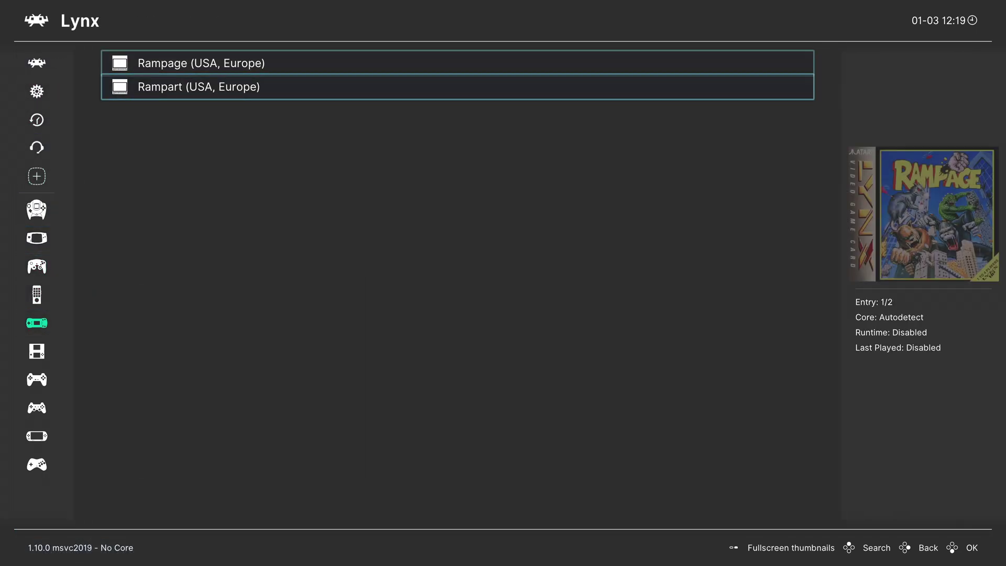
{"action": "key", "text": "Down"}
{"action": "key", "text": "Up"}
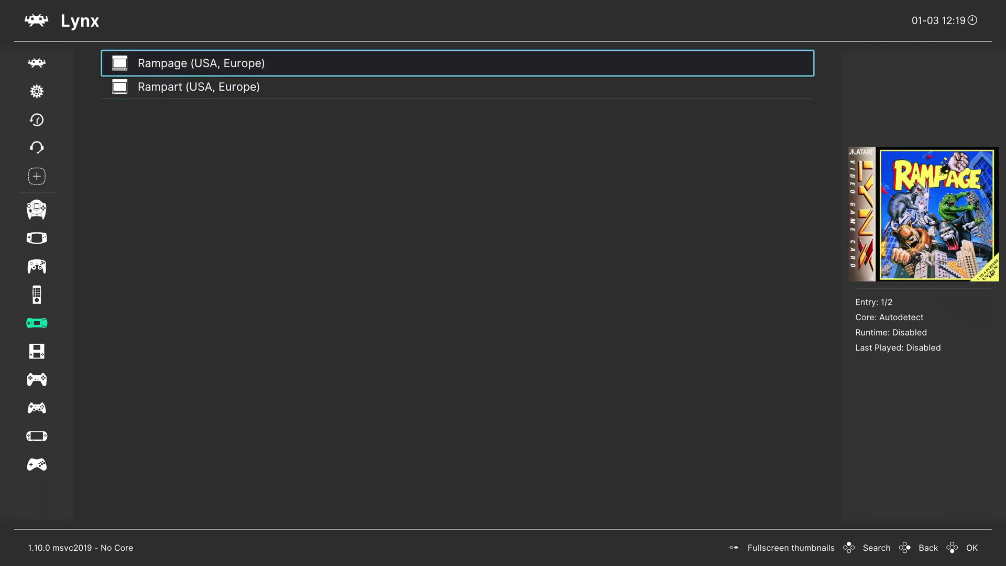
Step: Run Rampage (USA, Europe) from the Lynx playlist with the Beetle Lynx core
{"action": "key", "text": "Return"}
{"action": "key", "text": "Down"}
{"action": "key", "text": "Down"}
{"action": "key", "text": "Down"}
{"action": "key", "text": "Return"}
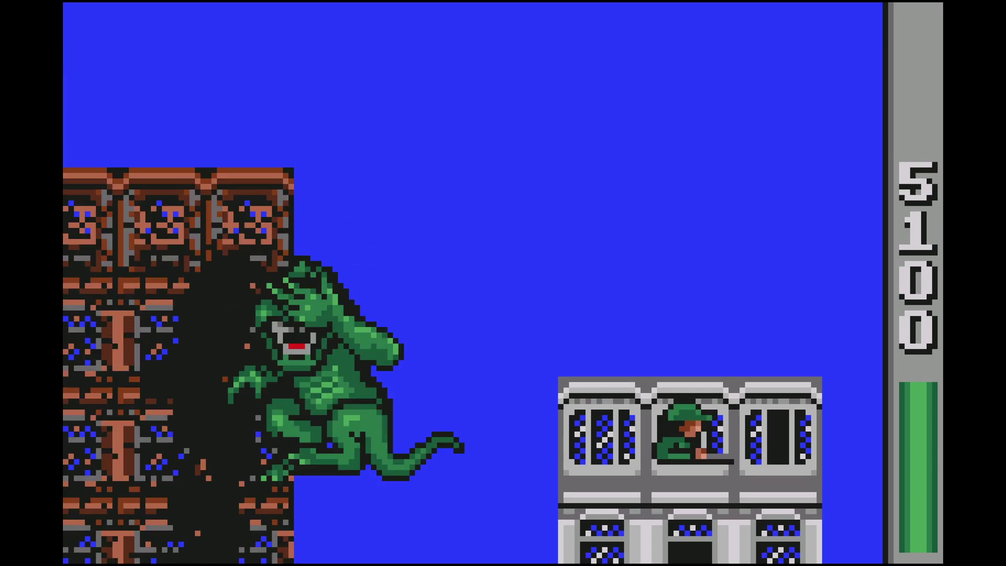
Step: Bring up the Quick Menu over the paused game and open the core options
{"action": "key", "text": "F1"}
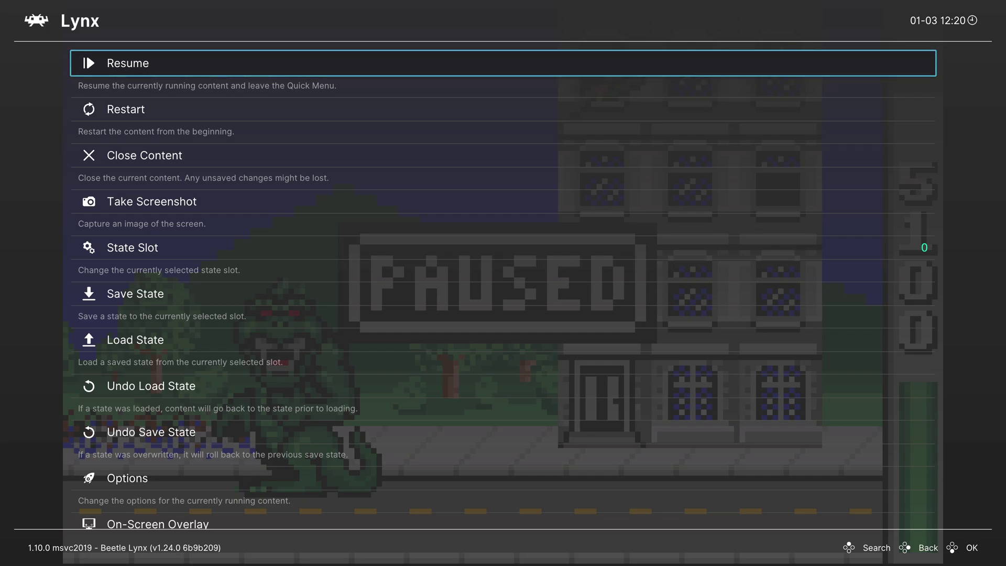
{"action": "key", "text": "Down"}
{"action": "key", "text": "Down"}
{"action": "key", "text": "Down"}
{"action": "key", "text": "Down"}
{"action": "key", "text": "Down"}
{"action": "key", "text": "Down"}
{"action": "key", "text": "Down"}
{"action": "key", "text": "Down"}
{"action": "key", "text": "Down"}
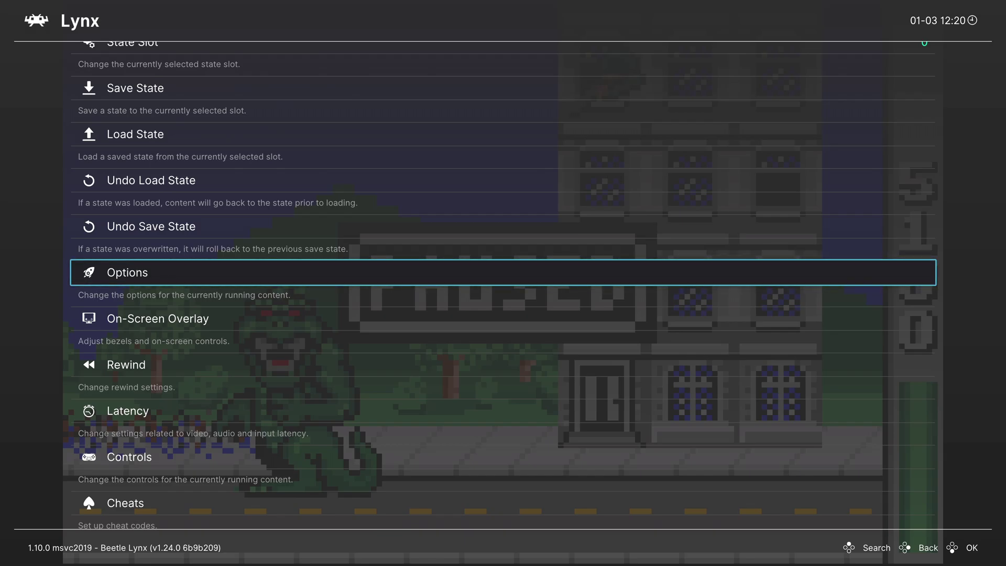
{"action": "key", "text": "Return"}
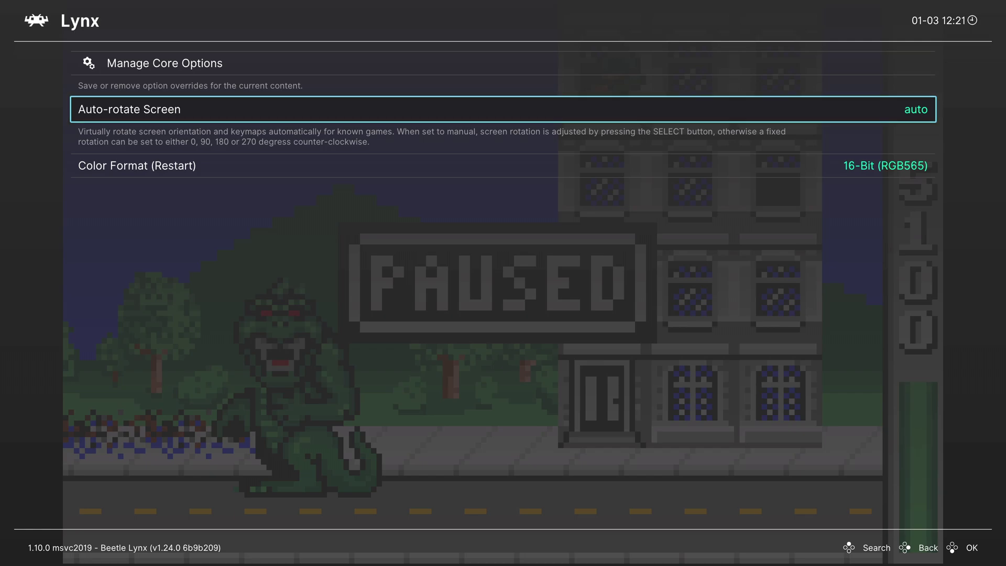
Step: Review the available Auto-rotate Screen choices and leave the list without choosing a different one
{"action": "key", "text": "Return"}
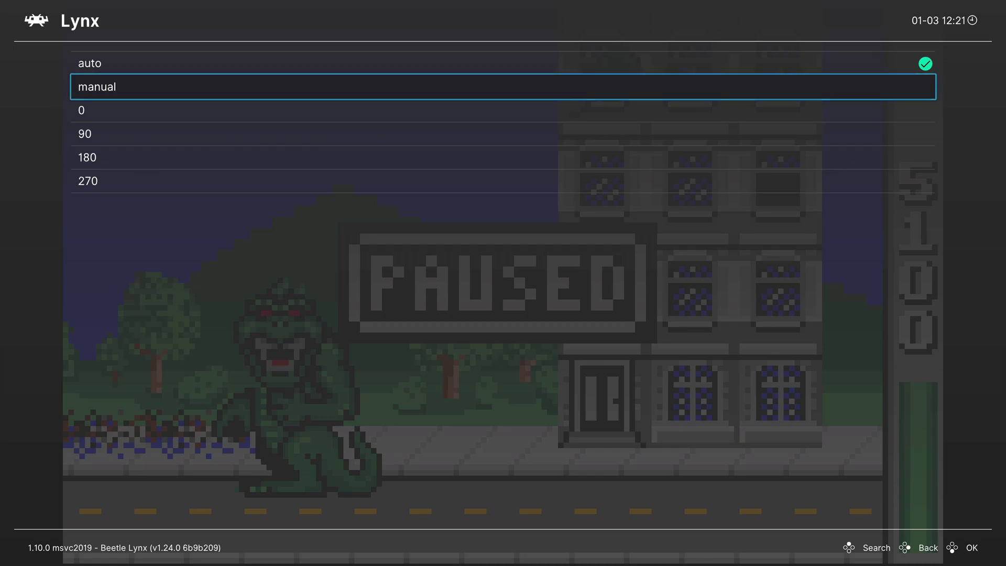
{"action": "key", "text": "Down"}
{"action": "key", "text": "Down"}
{"action": "key", "text": "Down"}
{"action": "key", "text": "Down"}
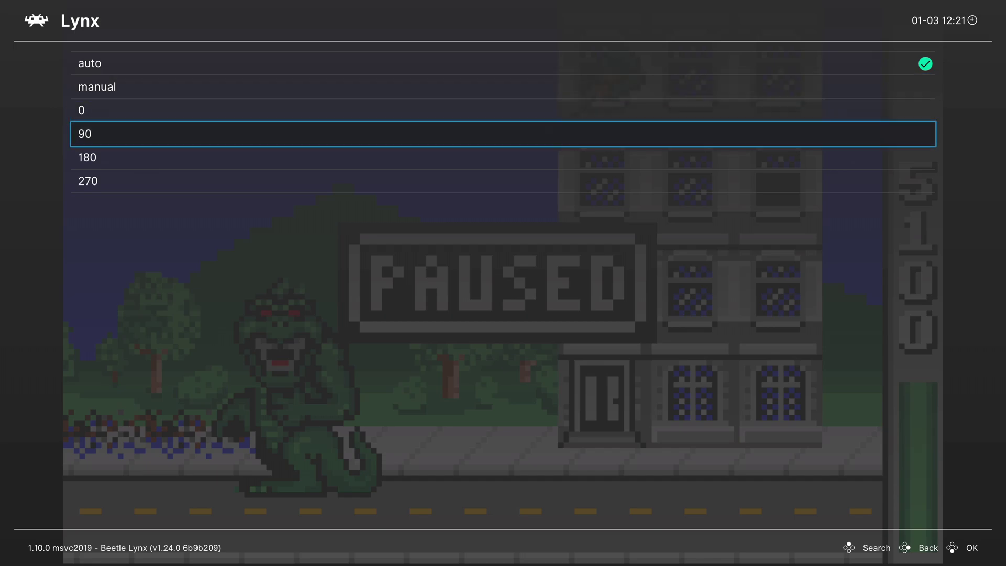
{"action": "key", "text": "Up"}
{"action": "key", "text": "Up"}
{"action": "key", "text": "Up"}
{"action": "key", "text": "BackSpace"}
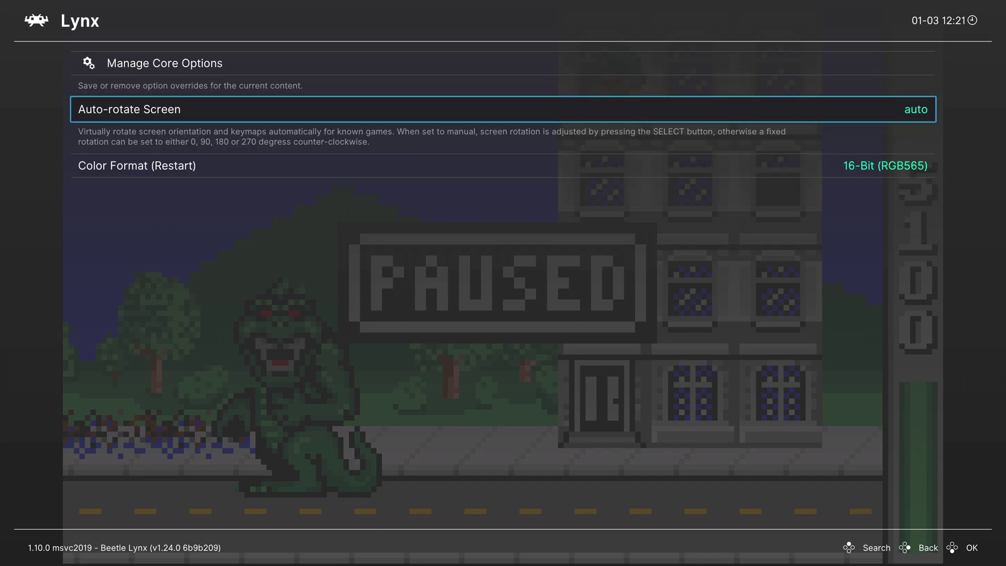
Step: Set the core's Color Format to 32-Bit (RGB8888) and return to the Quick Menu
{"action": "key", "text": "Down"}
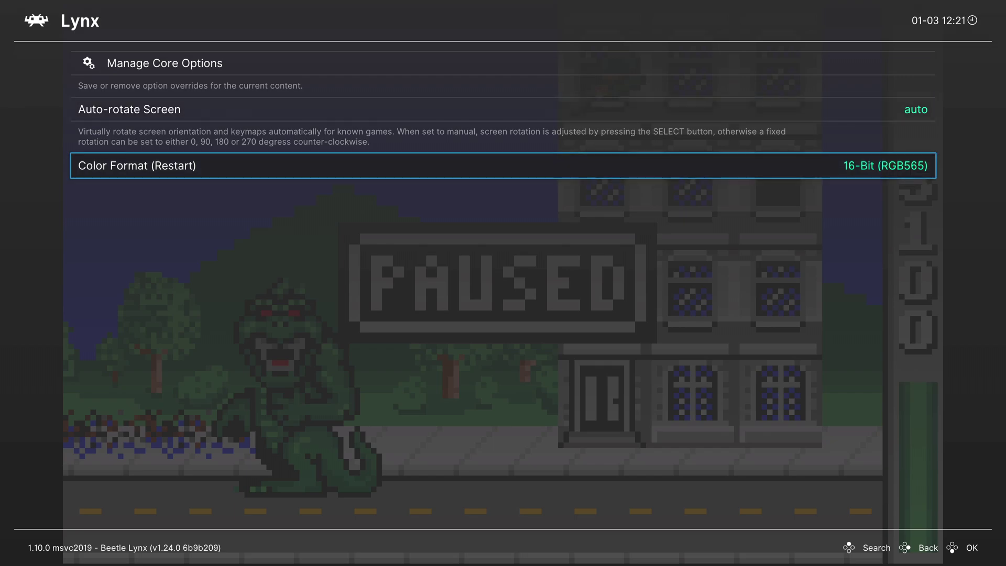
{"action": "key", "text": "Return"}
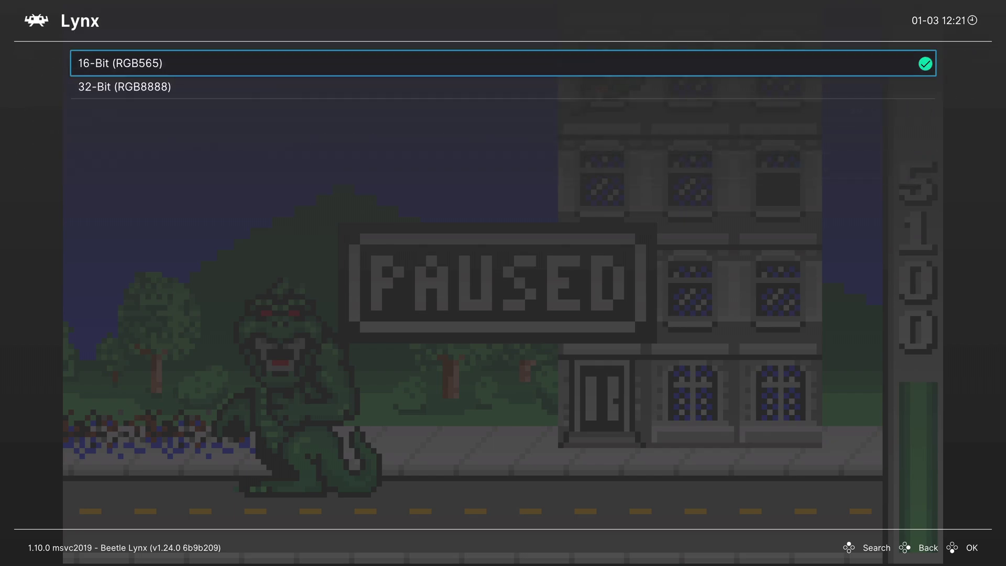
{"action": "key", "text": "Down"}
{"action": "key", "text": "Return"}
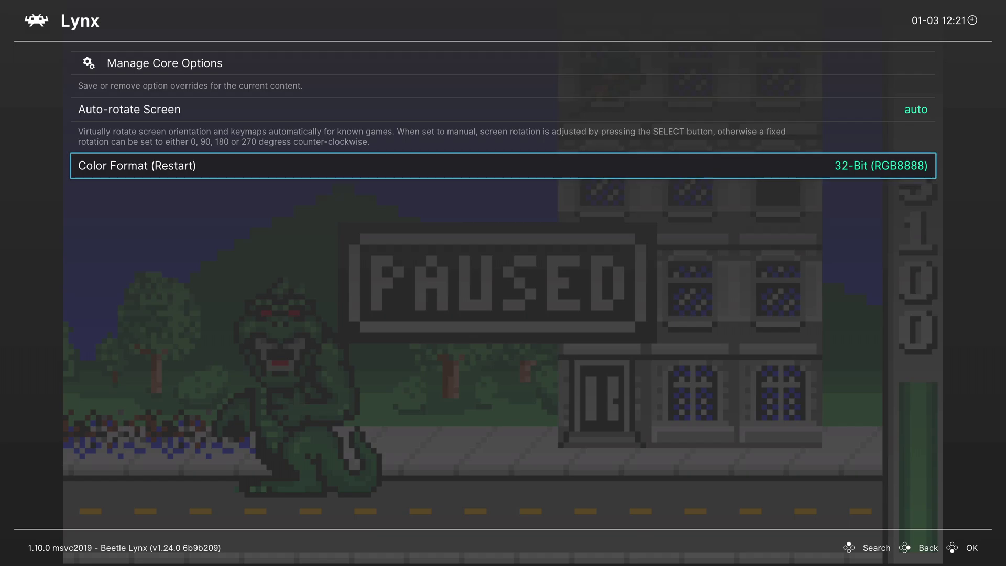
{"action": "key", "text": "BackSpace"}
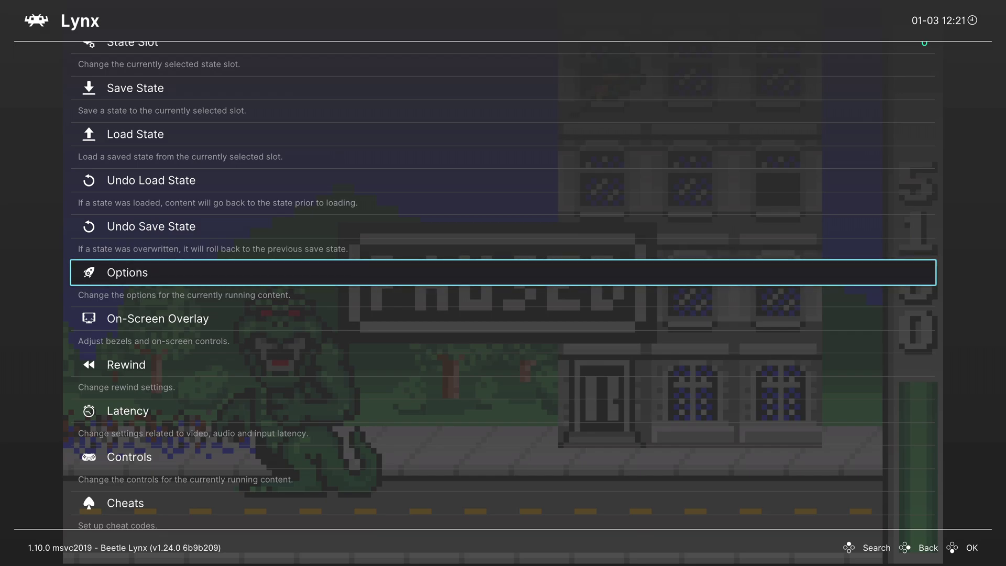
Step: Open the shader settings for the running game and start loading a shader preset
{"action": "key", "text": "Down"}
{"action": "key", "text": "Down"}
{"action": "key", "text": "Down"}
{"action": "key", "text": "Down"}
{"action": "key", "text": "Down"}
{"action": "key", "text": "Down"}
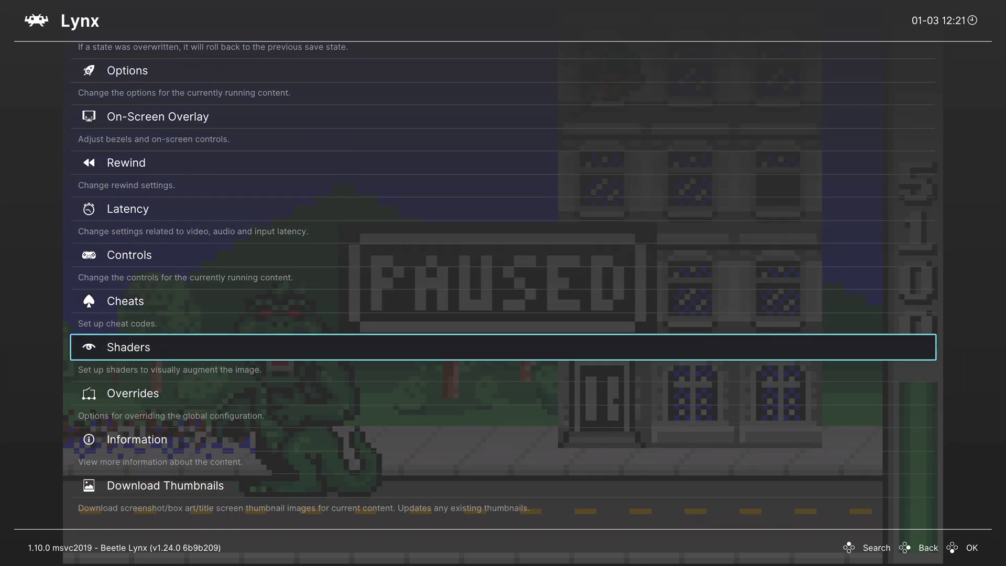
{"action": "key", "text": "Return"}
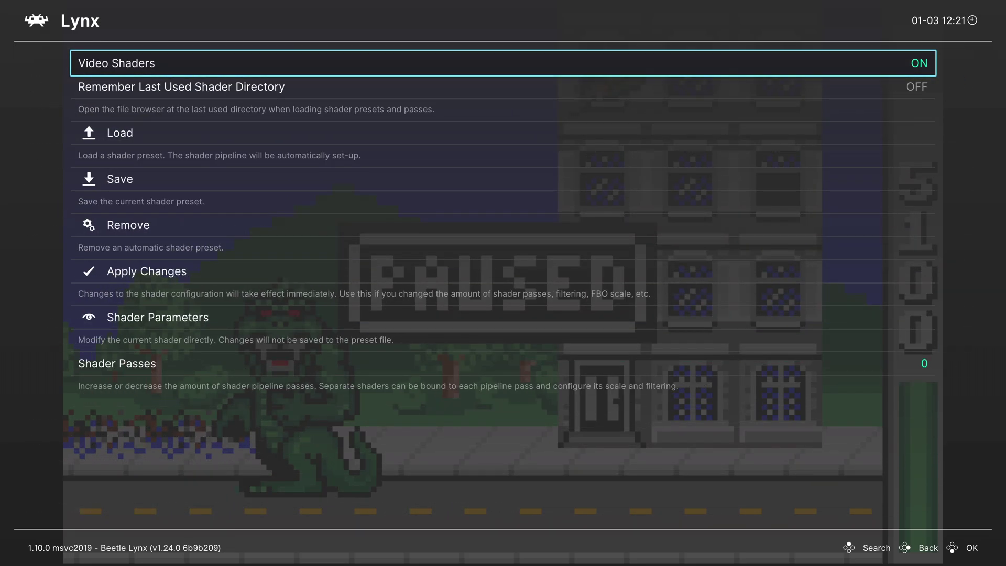
{"action": "key", "text": "Down"}
{"action": "key", "text": "Down"}
{"action": "key", "text": "Return"}
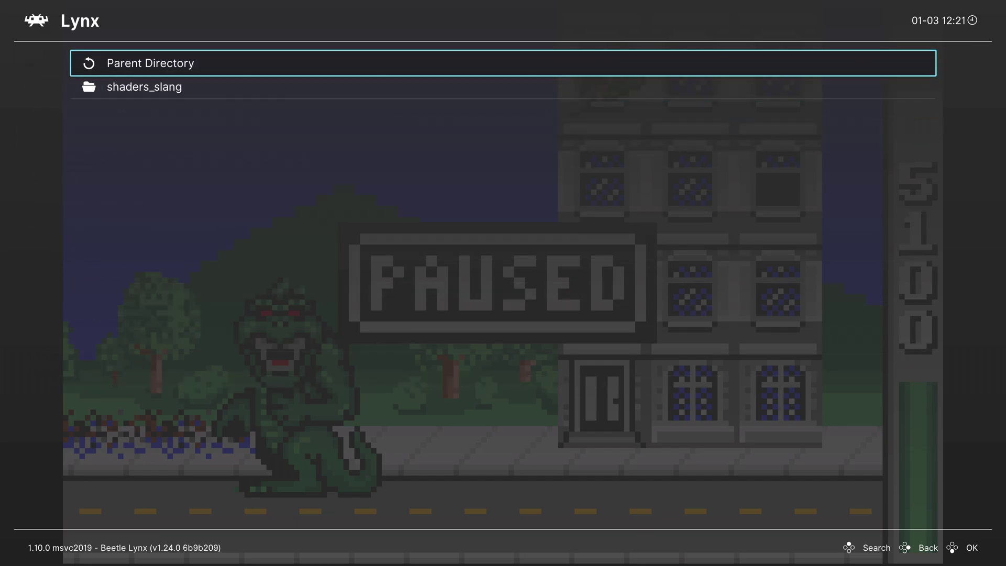
Step: Browse into the handheld folder inside shaders_slang
{"action": "key", "text": "Down"}
{"action": "key", "text": "Return"}
{"action": "key", "text": "Down"}
{"action": "key", "text": "Down"}
{"action": "key", "text": "Down"}
{"action": "key", "text": "Down"}
{"action": "key", "text": "Down"}
{"action": "key", "text": "Down"}
{"action": "key", "text": "Down"}
{"action": "key", "text": "Down"}
{"action": "key", "text": "Down"}
{"action": "key", "text": "Down"}
{"action": "key", "text": "Down"}
{"action": "key", "text": "Down"}
{"action": "key", "text": "Down"}
{"action": "key", "text": "Down"}
{"action": "key", "text": "Down"}
{"action": "key", "text": "Down"}
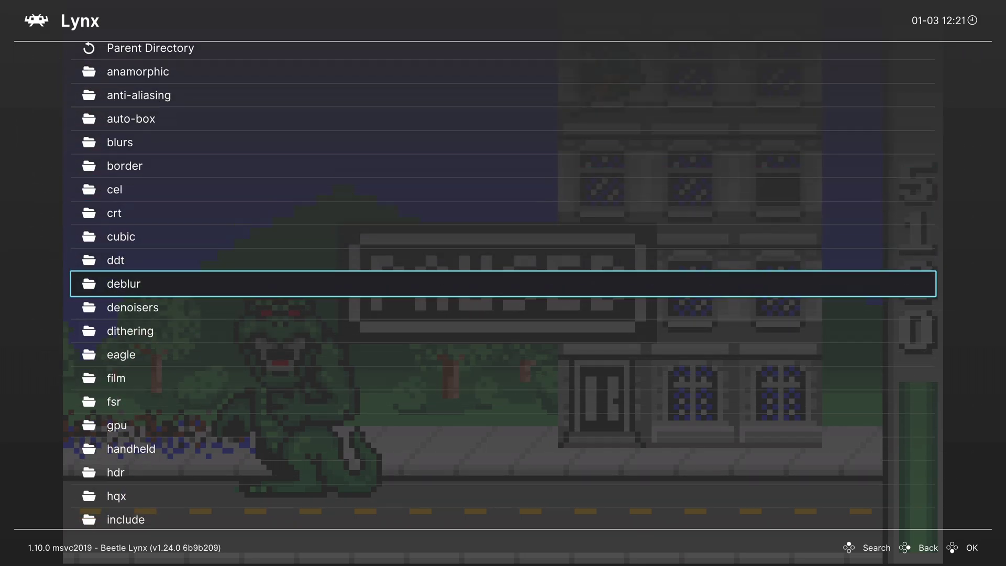
{"action": "key", "text": "Return"}
Step: Load the lcd-grid-v2.slangp preset from the handheld shaders
{"action": "key", "text": "Down"}
{"action": "key", "text": "Down"}
{"action": "key", "text": "Down"}
{"action": "key", "text": "Down"}
{"action": "key", "text": "Down"}
{"action": "key", "text": "Down"}
{"action": "key", "text": "Down"}
{"action": "key", "text": "Down"}
{"action": "key", "text": "Down"}
{"action": "key", "text": "Down"}
{"action": "key", "text": "Down"}
{"action": "key", "text": "Down"}
{"action": "key", "text": "Down"}
{"action": "key", "text": "Down"}
{"action": "key", "text": "Down"}
{"action": "key", "text": "Down"}
{"action": "key", "text": "Down"}
{"action": "key", "text": "Down"}
{"action": "key", "text": "Down"}
{"action": "key", "text": "Down"}
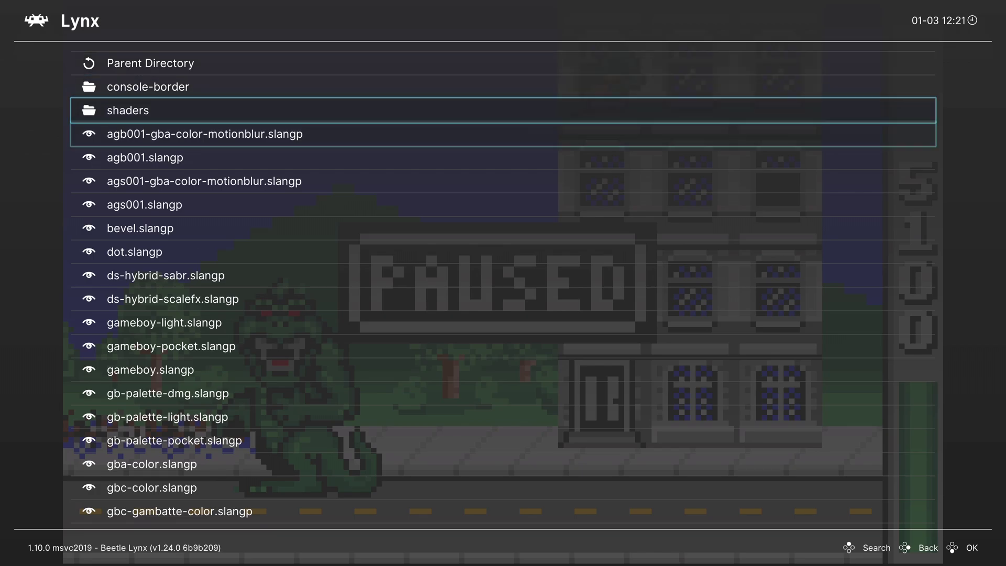
{"action": "key", "text": "Down"}
{"action": "key", "text": "Down"}
{"action": "key", "text": "Down"}
{"action": "key", "text": "Down"}
{"action": "key", "text": "Down"}
{"action": "key", "text": "Down"}
{"action": "key", "text": "Down"}
{"action": "key", "text": "Down"}
{"action": "key", "text": "Down"}
{"action": "key", "text": "Down"}
{"action": "key", "text": "Down"}
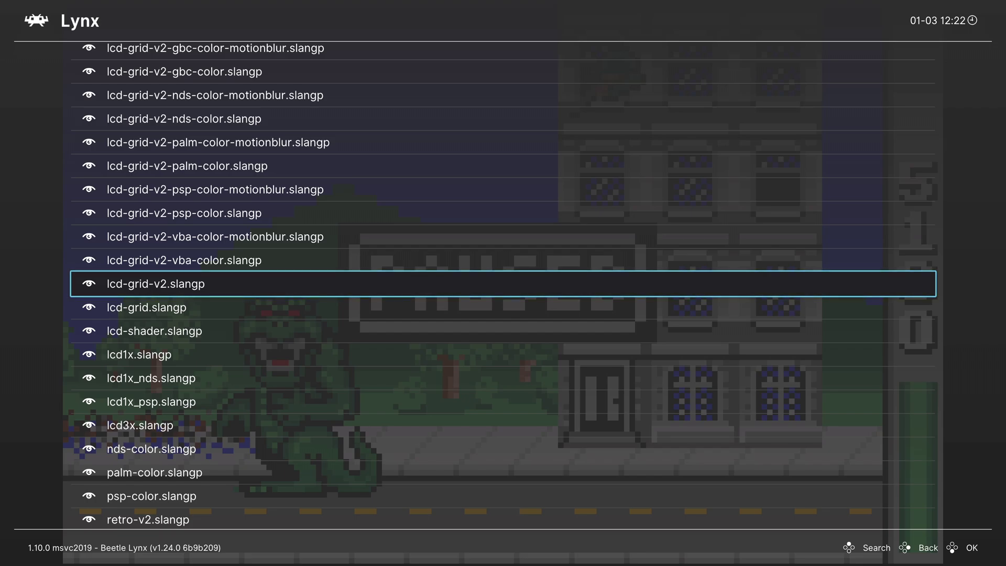
{"action": "key", "text": "Return"}
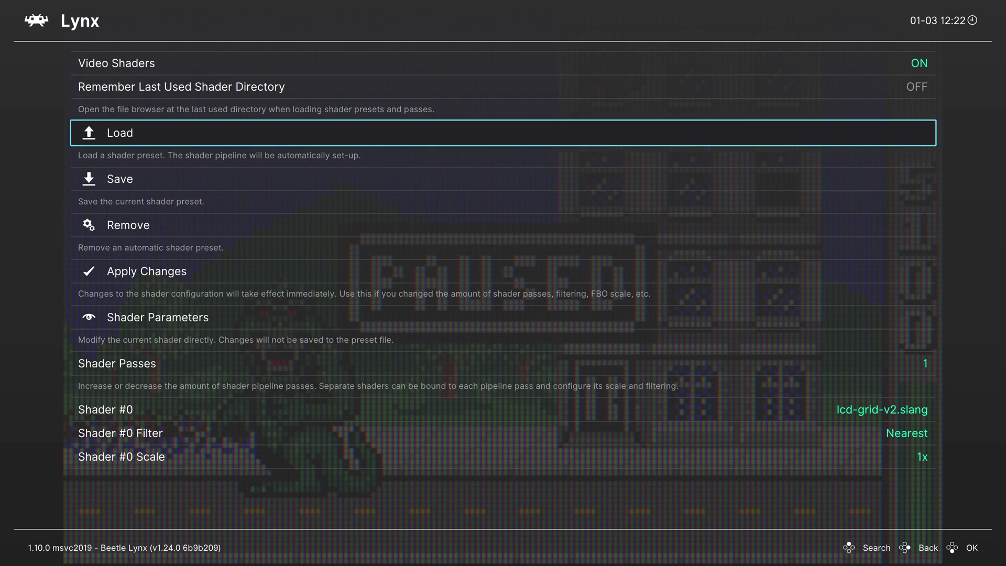
Step: Leave the shader settings, return to Rampage and unpause the game
{"action": "key", "text": "BackSpace"}
{"action": "key", "text": "BackSpace"}
{"action": "key", "text": "F1"}
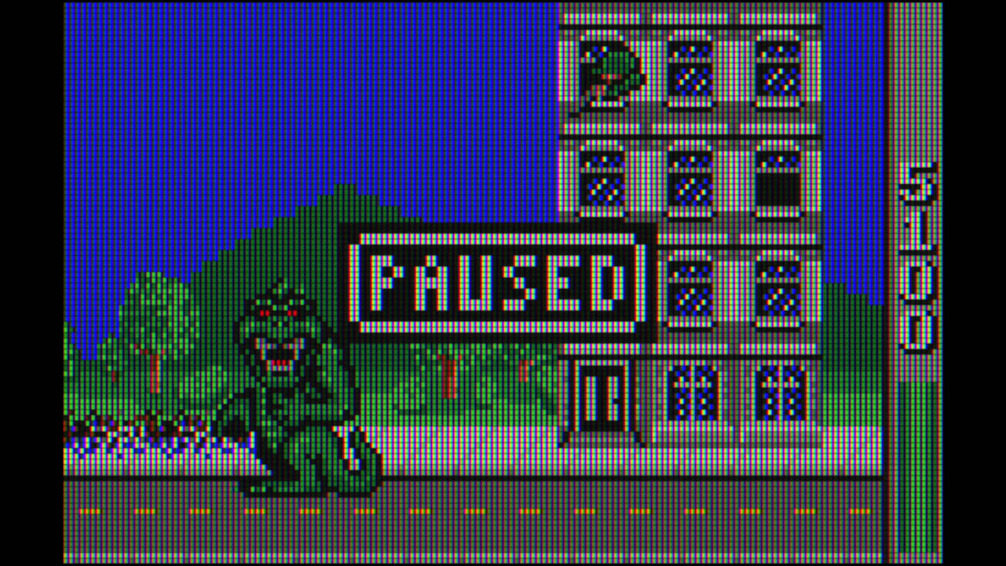
{"action": "key", "text": "Return"}
{"action": "key", "text": "Right"}
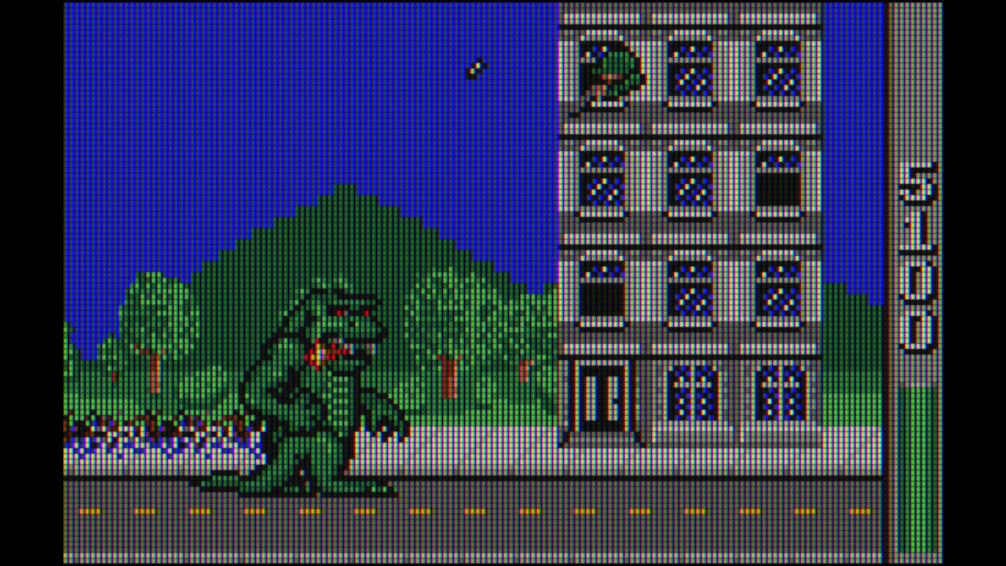
{"action": "key", "text": "Up"}
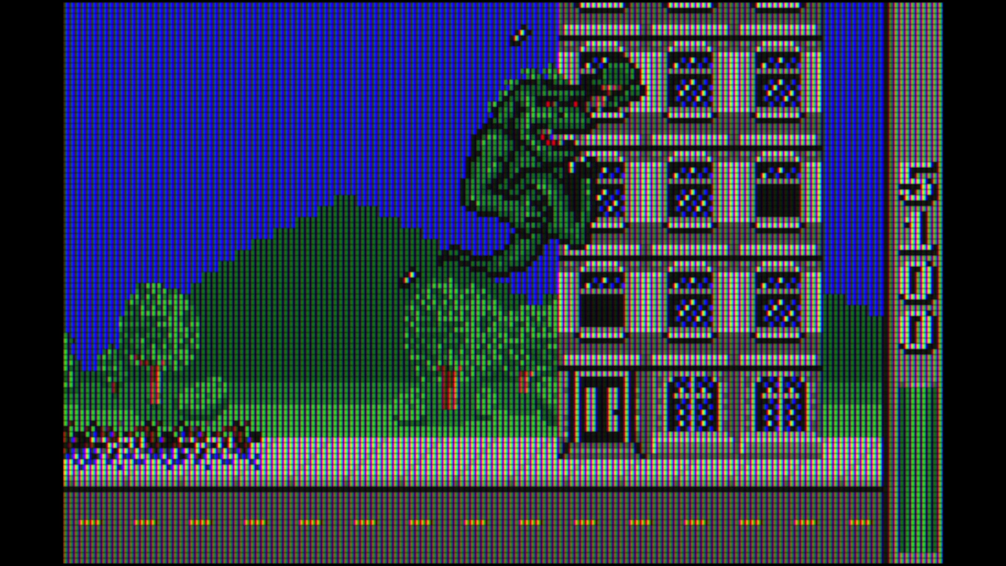
{"action": "key", "text": "z"}
{"action": "key", "text": "x"}
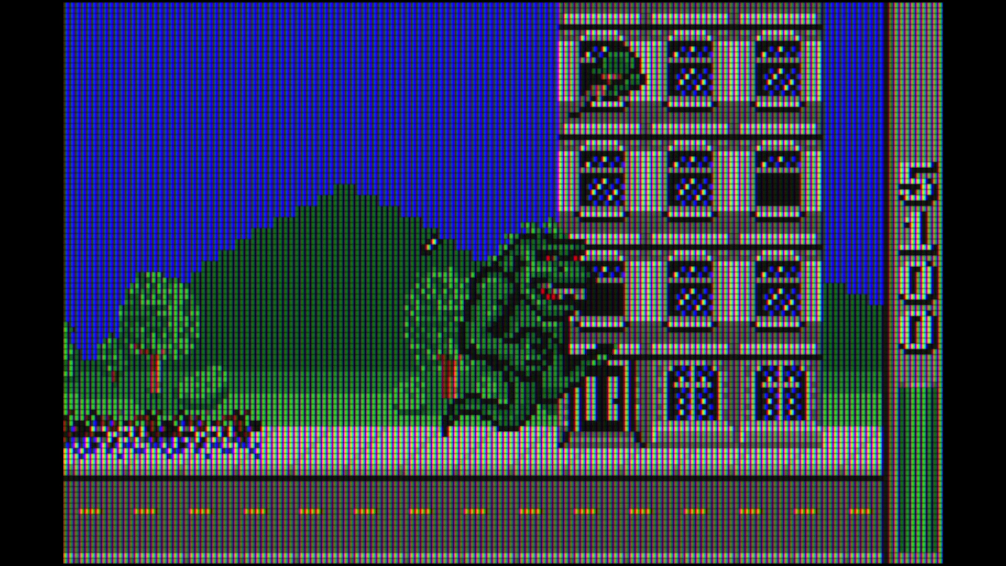
{"action": "key", "text": "Up"}
{"action": "key", "text": "z"}
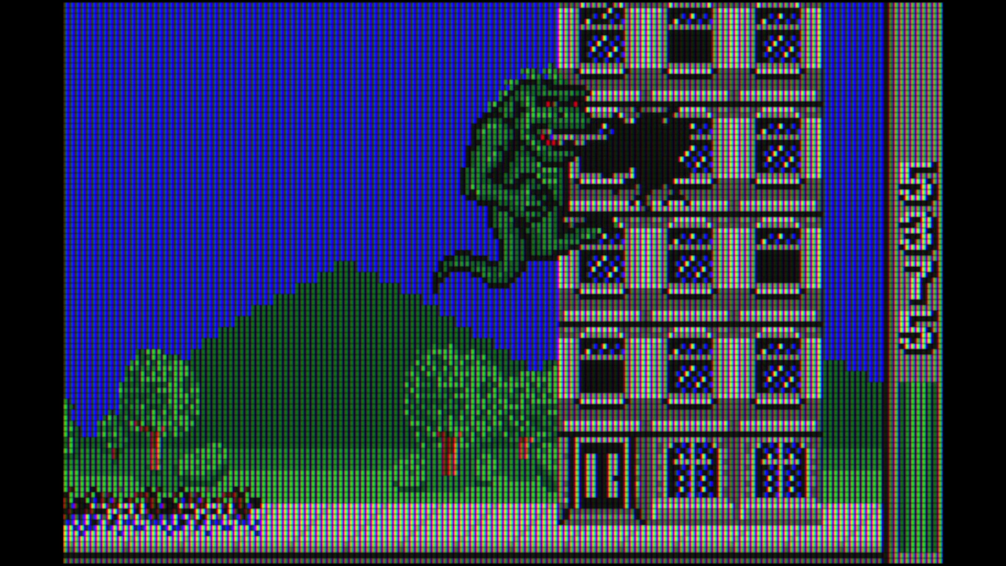
{"action": "key", "text": "Up"}
{"action": "key", "text": "x"}
{"action": "key", "text": "x"}
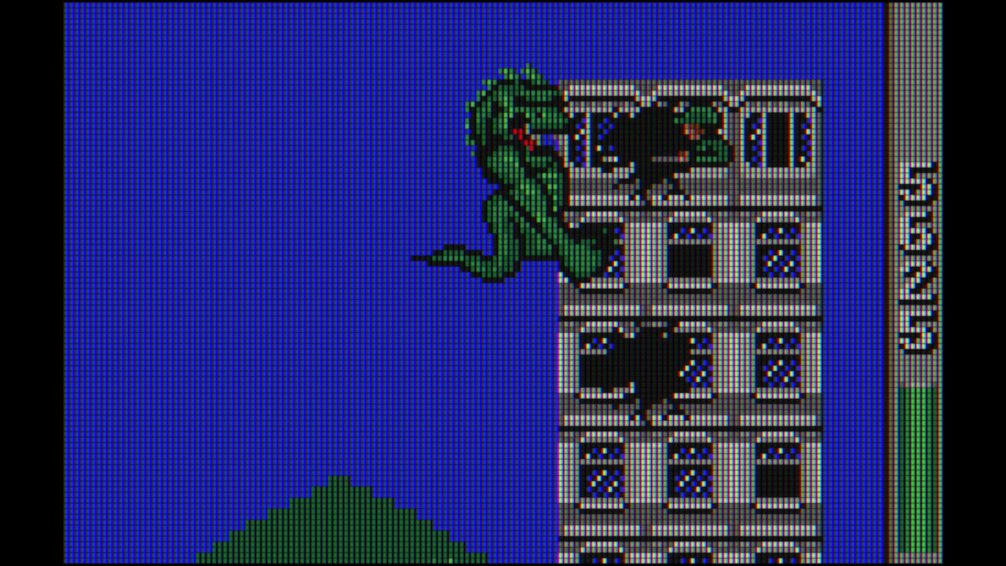
{"action": "key", "text": "Down"}
{"action": "key", "text": "Down"}
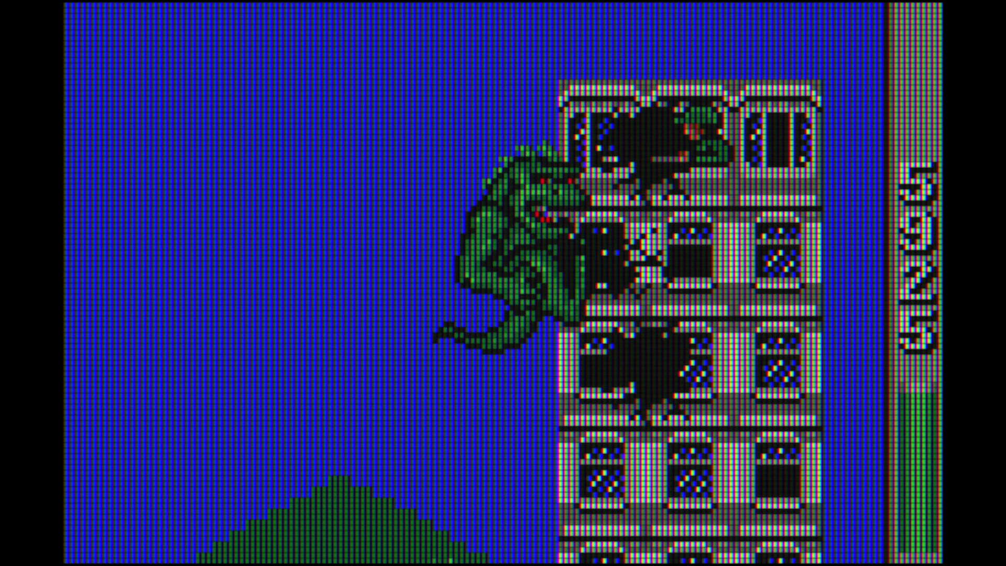
{"action": "key", "text": "x"}
{"action": "key", "text": "Down"}
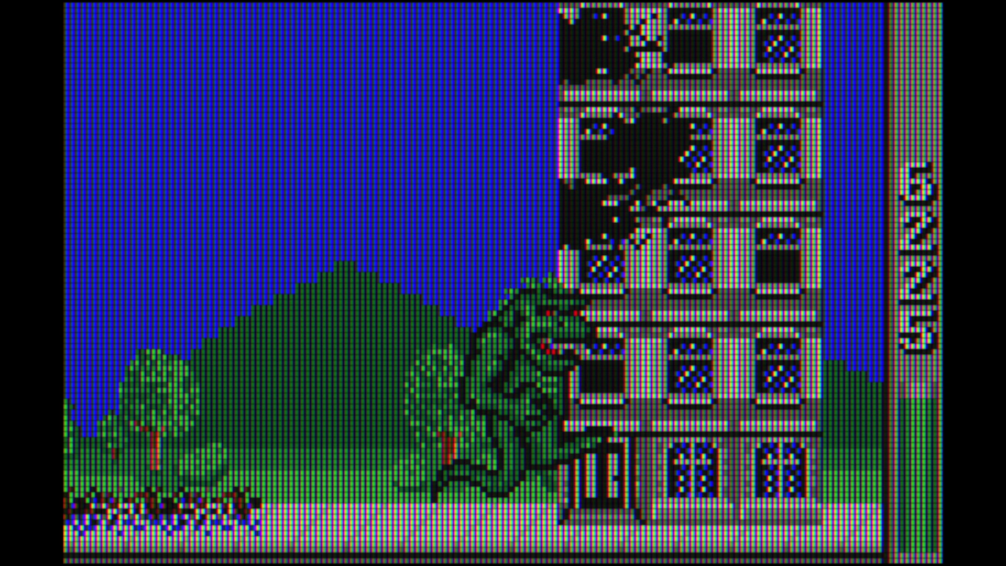
Step: Pause the game, bring the shader settings back up and save the current shader preset
{"action": "key", "text": "Return"}
{"action": "key", "text": "F1"}
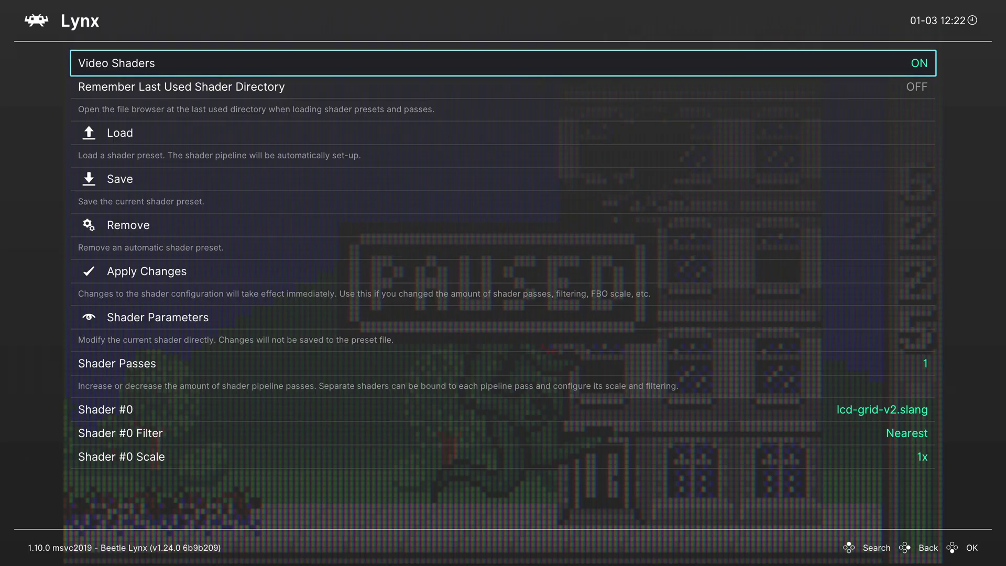
{"action": "key", "text": "Down"}
{"action": "key", "text": "Down"}
{"action": "key", "text": "Down"}
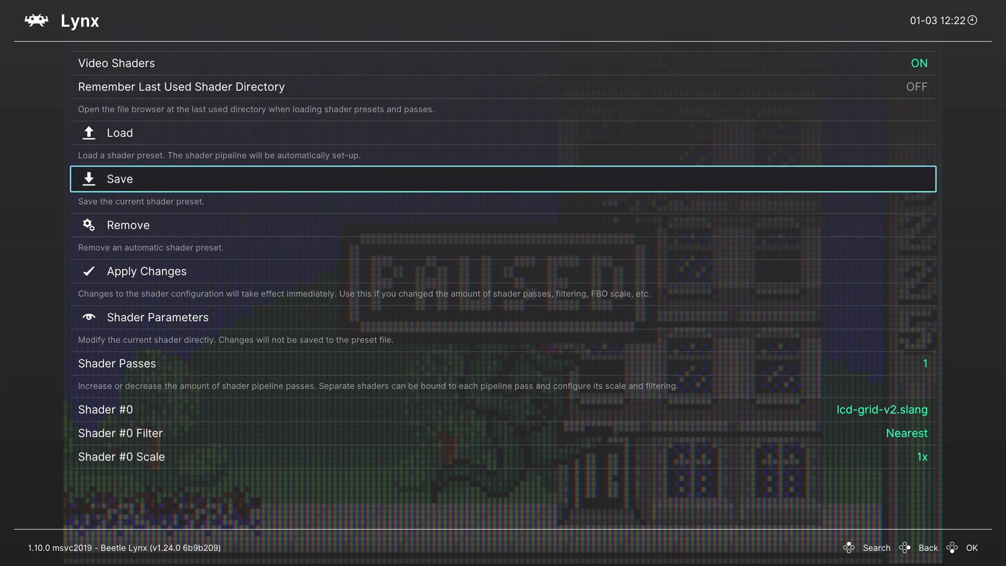
{"action": "key", "text": "Return"}
{"action": "key", "text": "Down"}
{"action": "key", "text": "Down"}
{"action": "key", "text": "Down"}
{"action": "key", "text": "Return"}
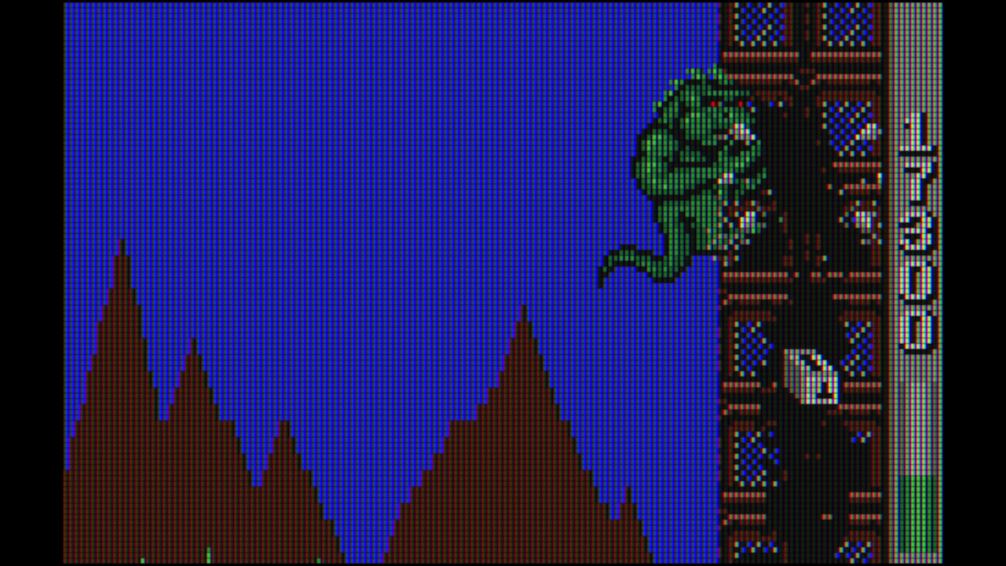
{"action": "key", "text": "Up"}
{"action": "key", "text": "z"}
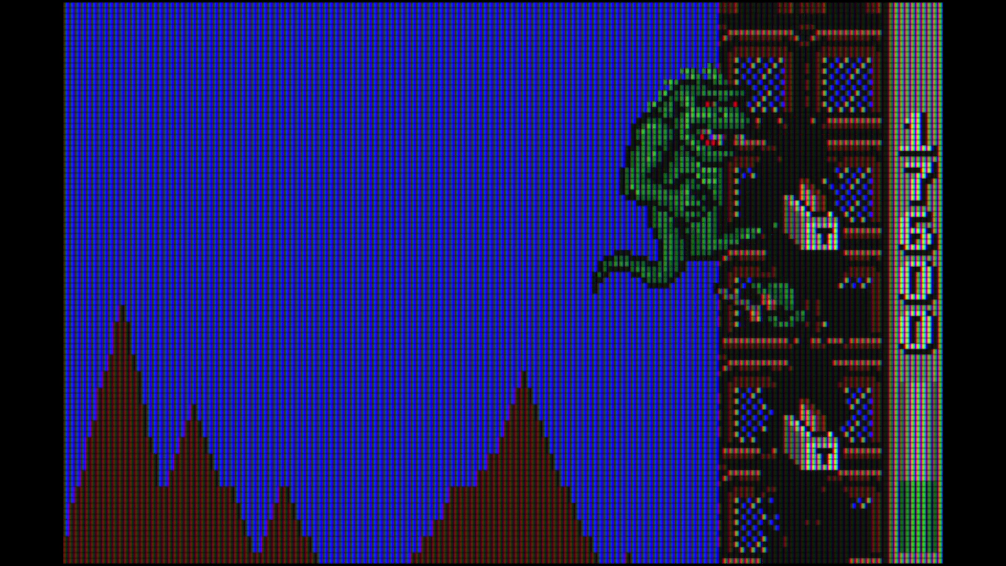
{"action": "key", "text": "z"}
{"action": "key", "text": "z"}
{"action": "key", "text": "Down"}
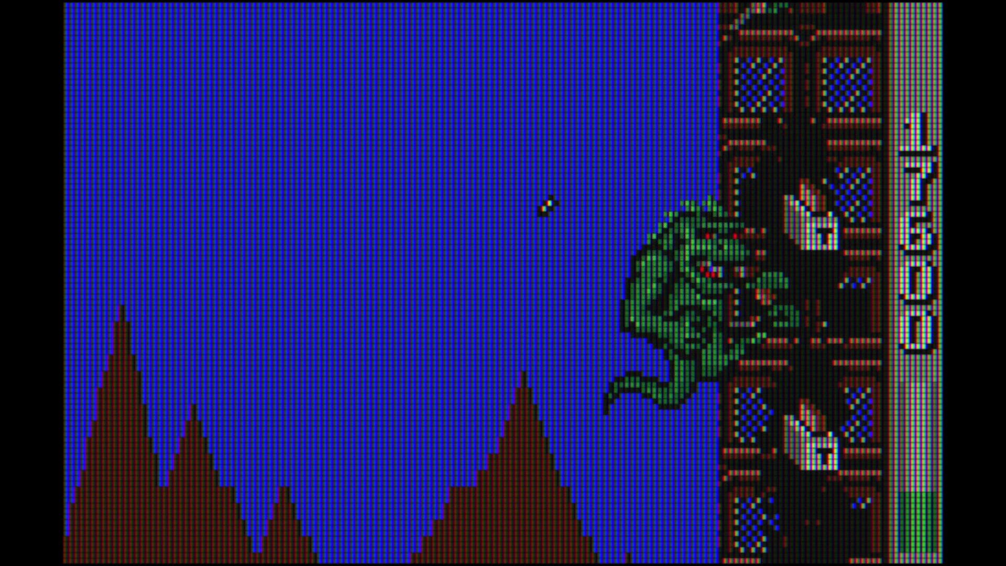
{"action": "key", "text": "z"}
{"action": "key", "text": "z"}
{"action": "key", "text": "Up"}
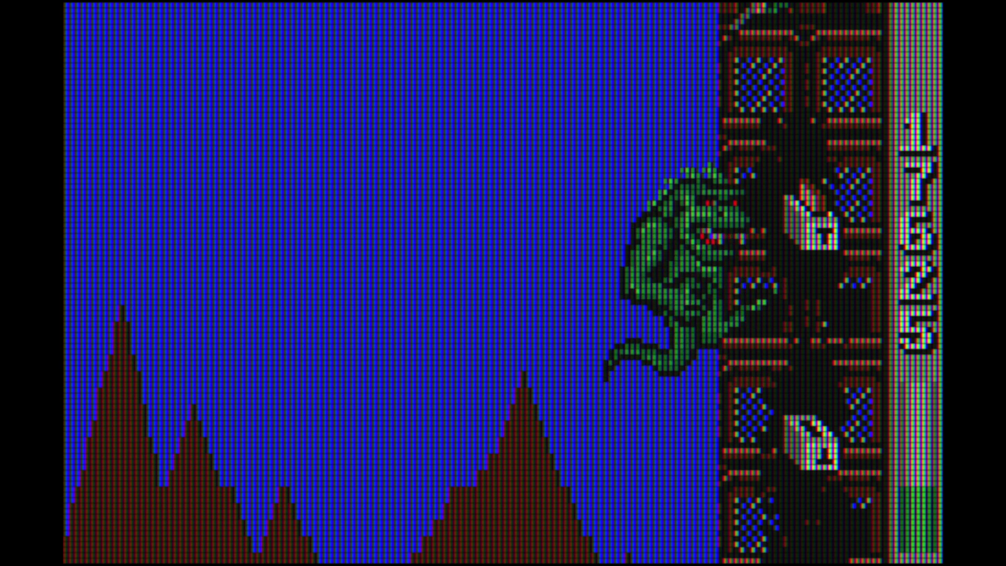
{"action": "key", "text": "Up"}
{"action": "key", "text": "x"}
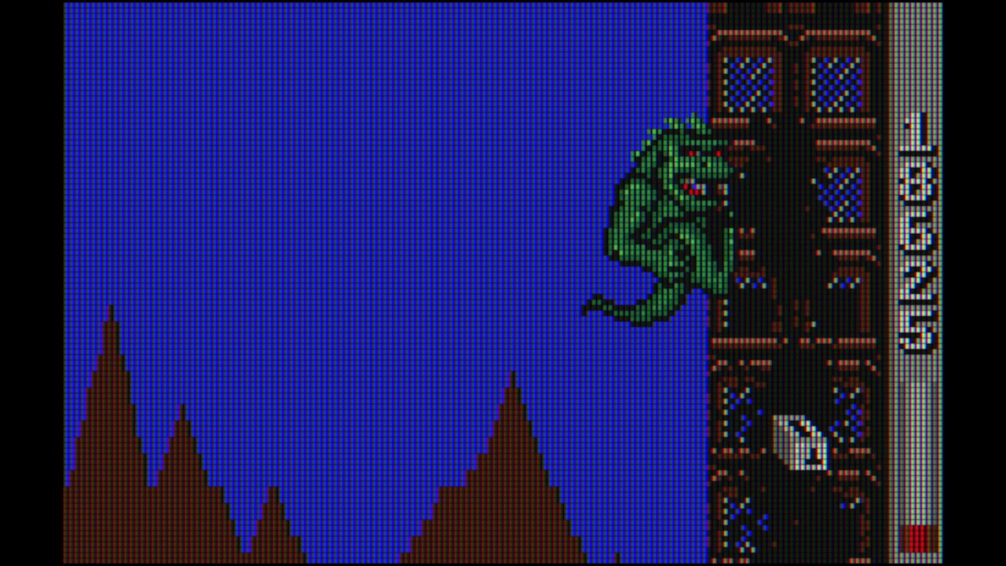
{"action": "key", "text": "Up"}
{"action": "key", "text": "x"}
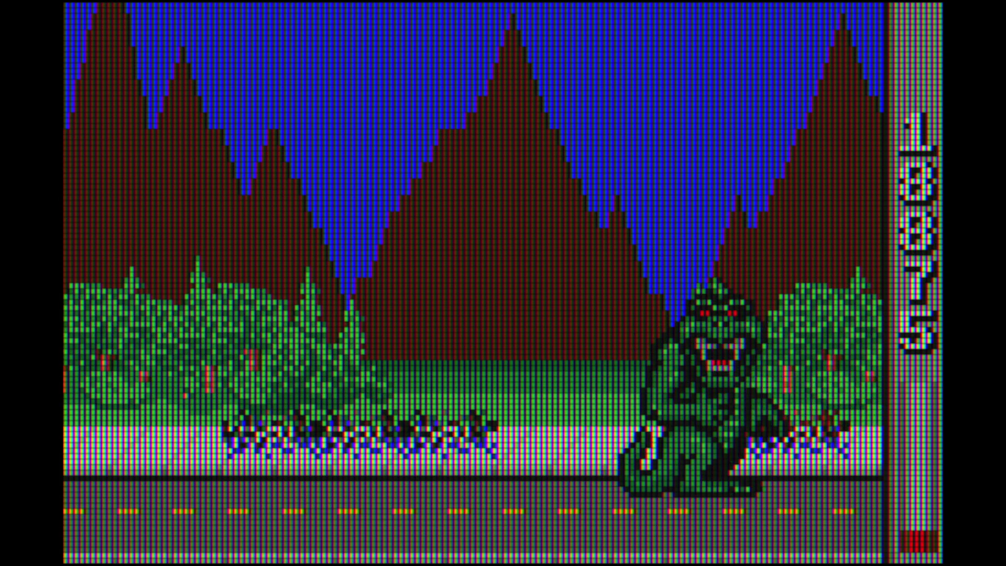
{"action": "key", "text": "Right"}
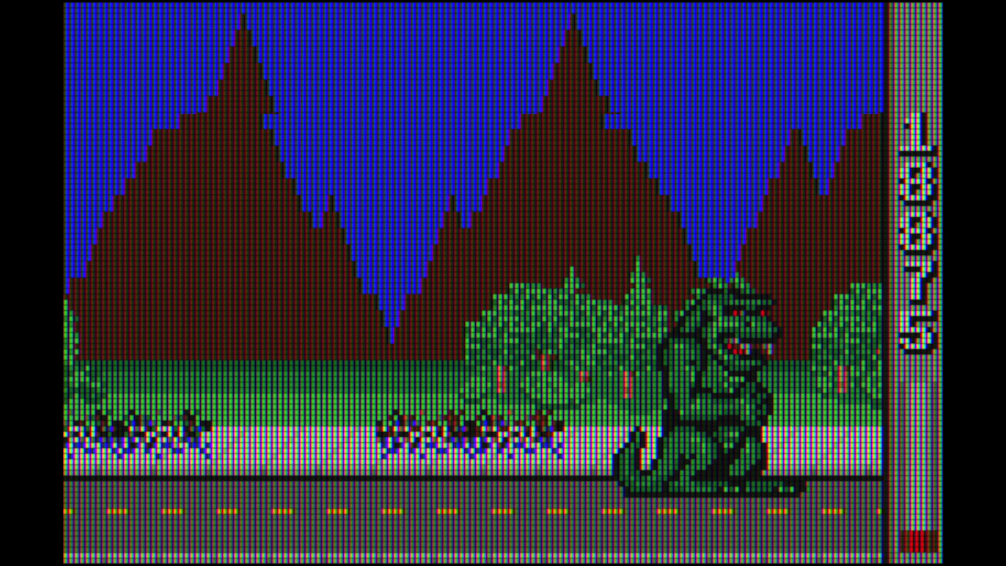
{"action": "key", "text": "Right"}
{"action": "key", "text": "Left"}
{"action": "key", "text": "Up"}
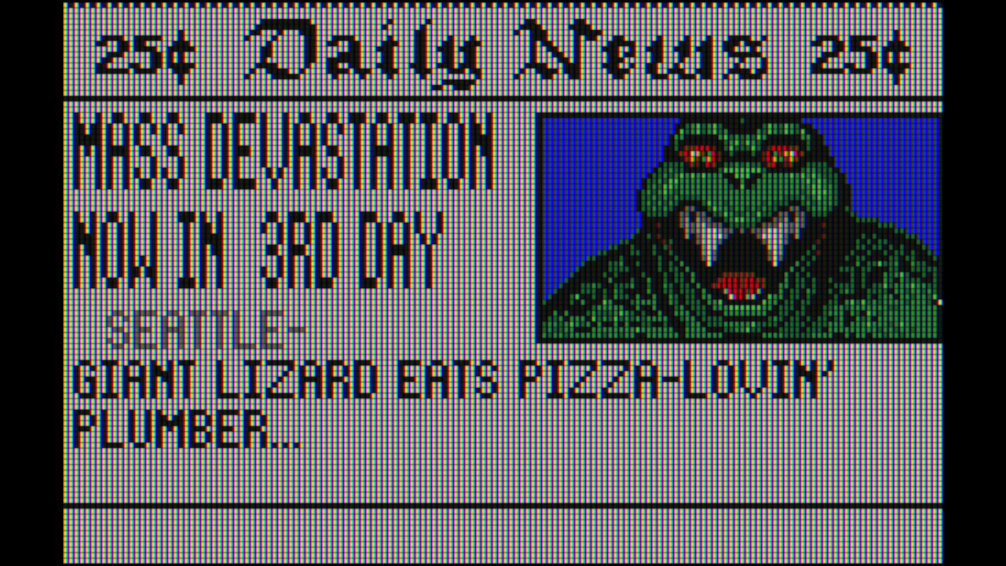
{"action": "key", "text": "z"}
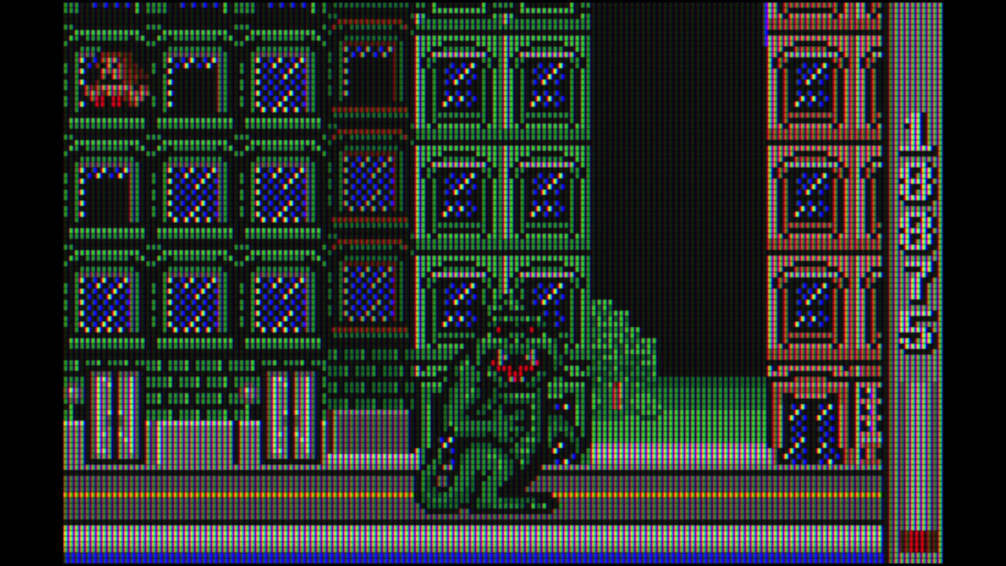
{"action": "key", "text": "Right"}
{"action": "key", "text": "Up"}
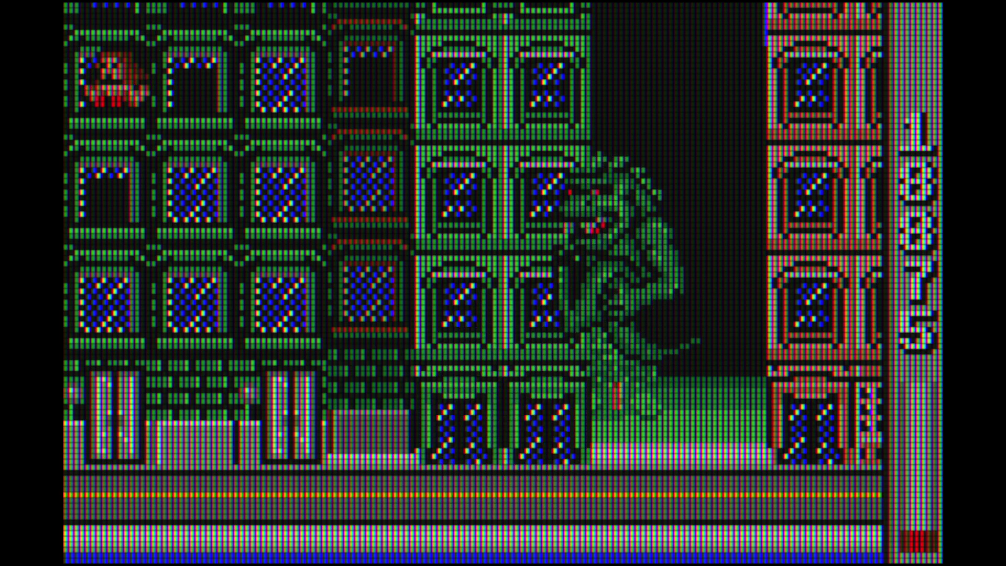
{"action": "key", "text": "Down"}
{"action": "key", "text": "Up"}
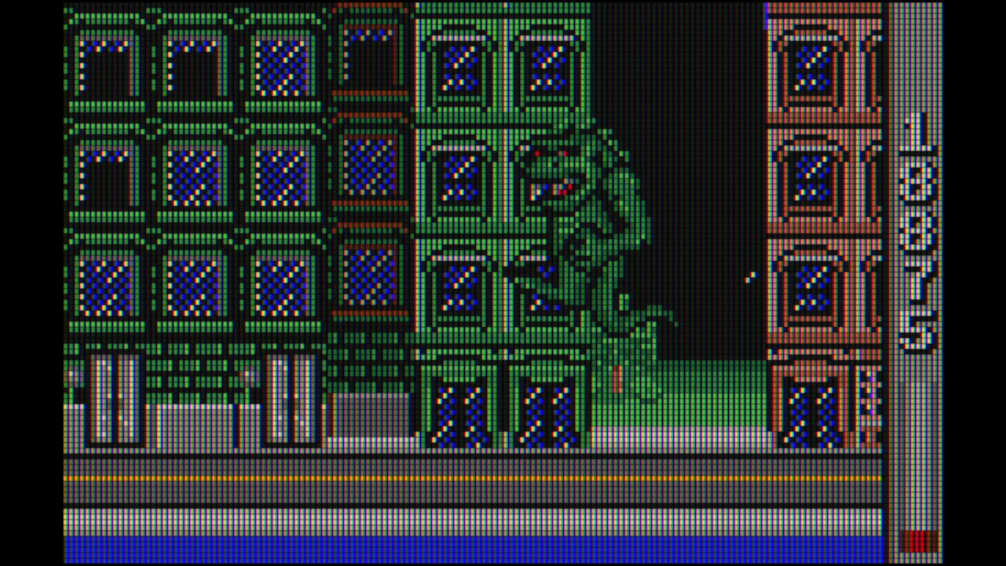
{"action": "key", "text": "Up"}
{"action": "key", "text": "Left"}
{"action": "key", "text": "Down"}
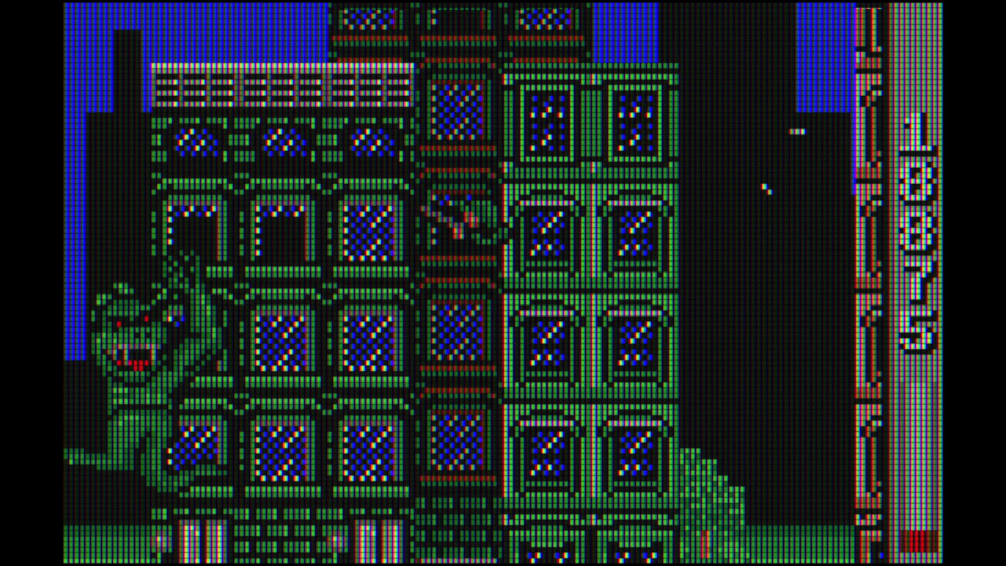
{"action": "key", "text": "Down"}
{"action": "key", "text": "Left"}
{"action": "key", "text": "Right"}
{"action": "key", "text": "Up"}
{"action": "key", "text": "Up"}
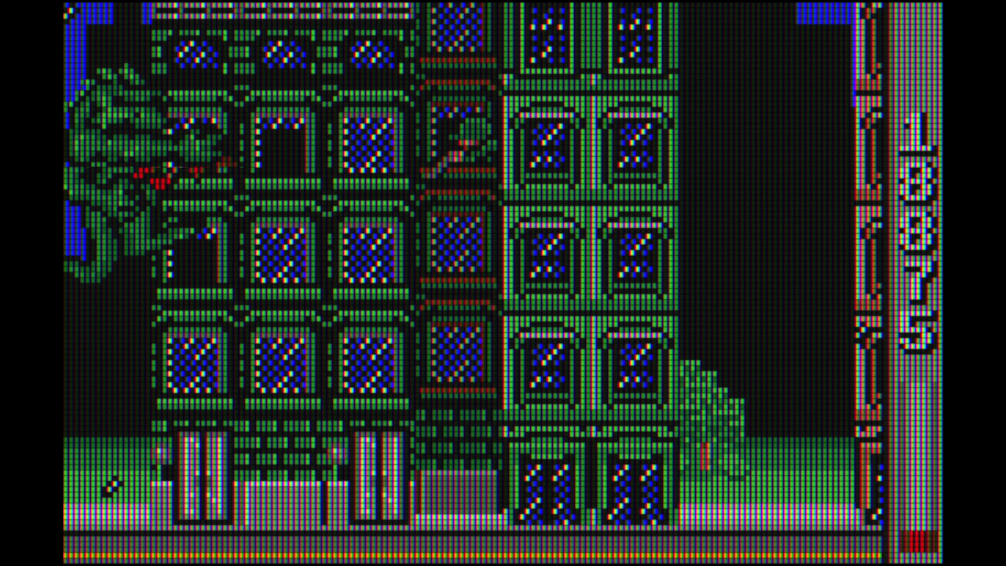
{"action": "key", "text": "x"}
{"action": "key", "text": "Up"}
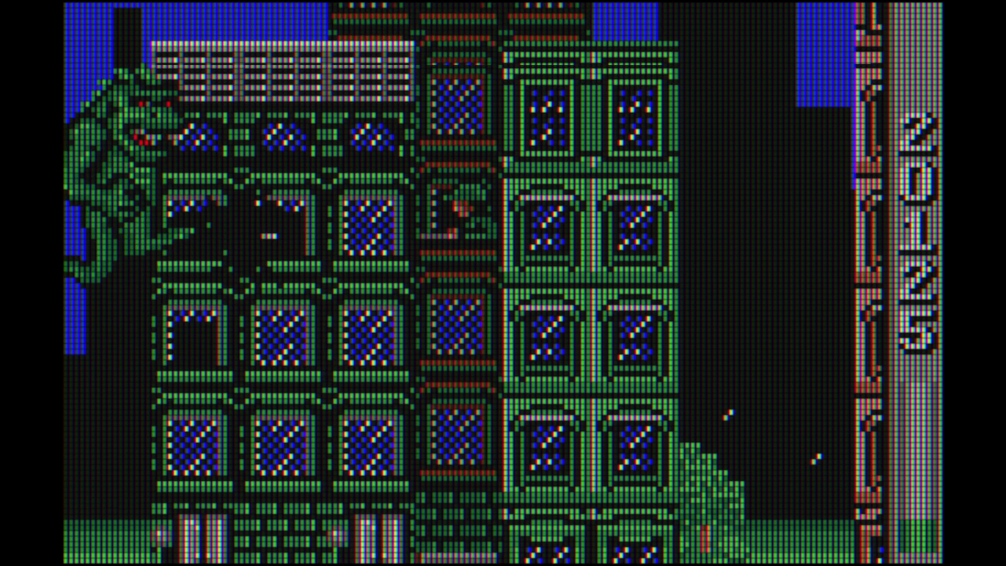
{"action": "key", "text": "space"}
{"action": "key", "text": "Down"}
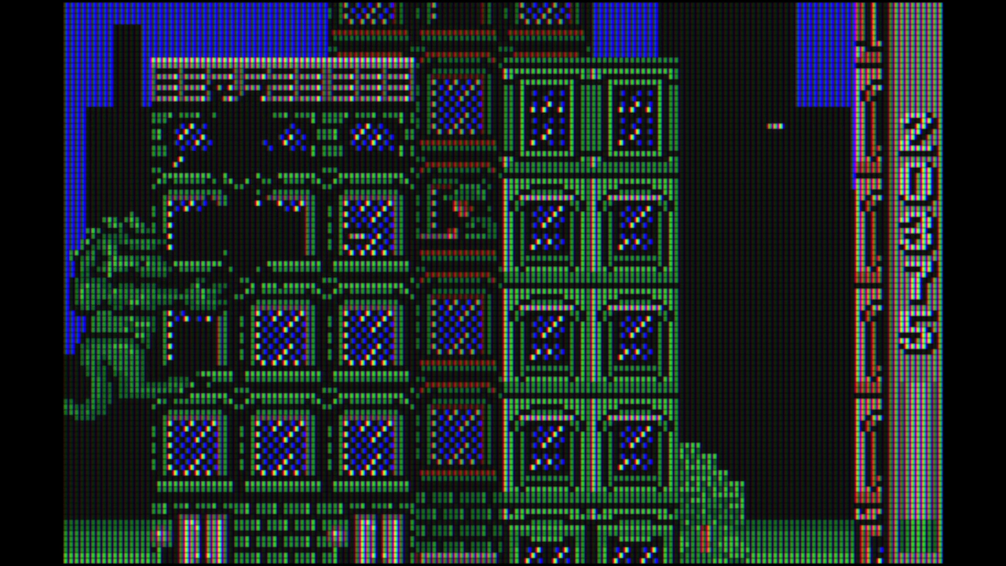
{"action": "key", "text": "space"}
{"action": "key", "text": "Down"}
{"action": "key", "text": "space"}
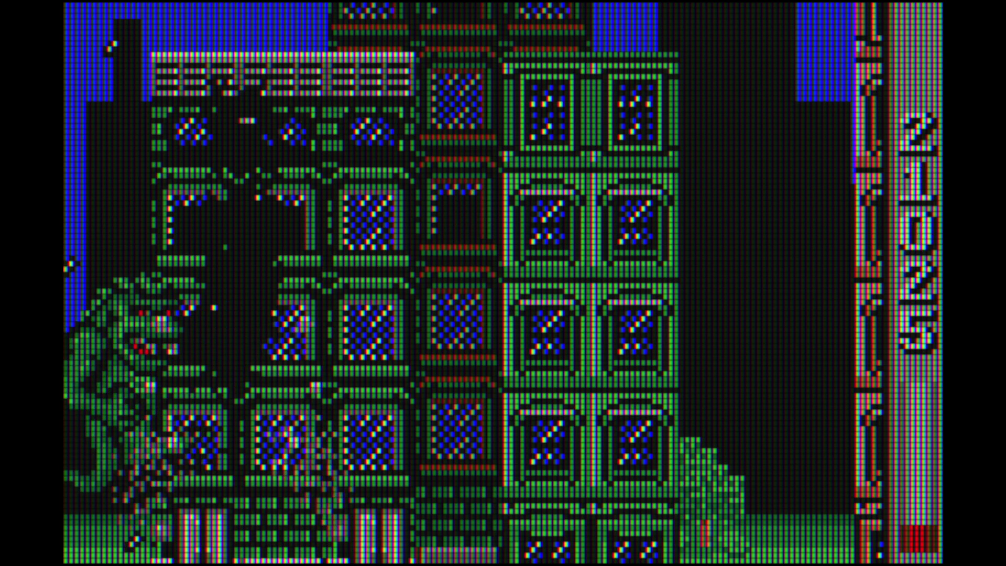
{"action": "key", "text": "space"}
{"action": "key", "text": "Down"}
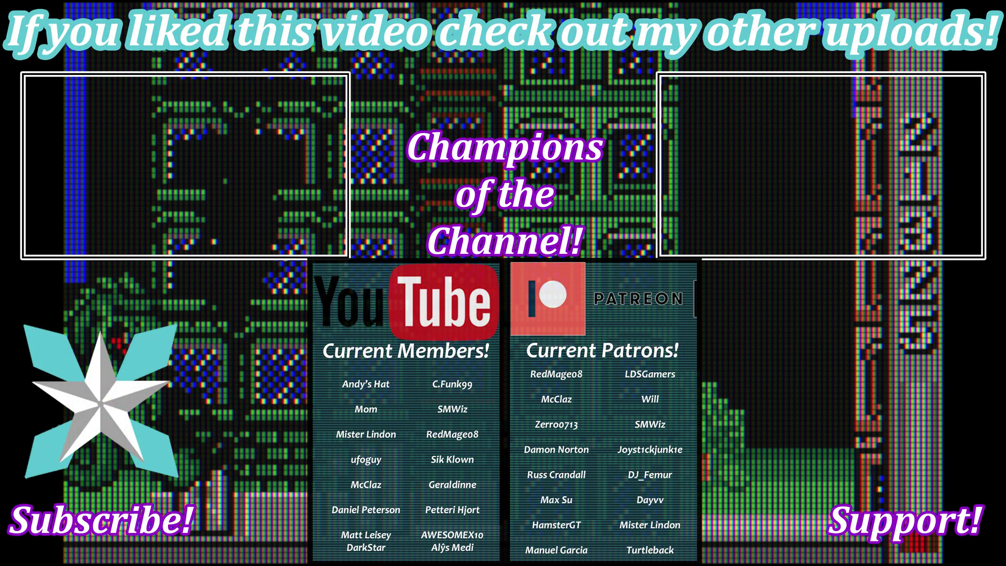
{"action": "key", "text": "space"}
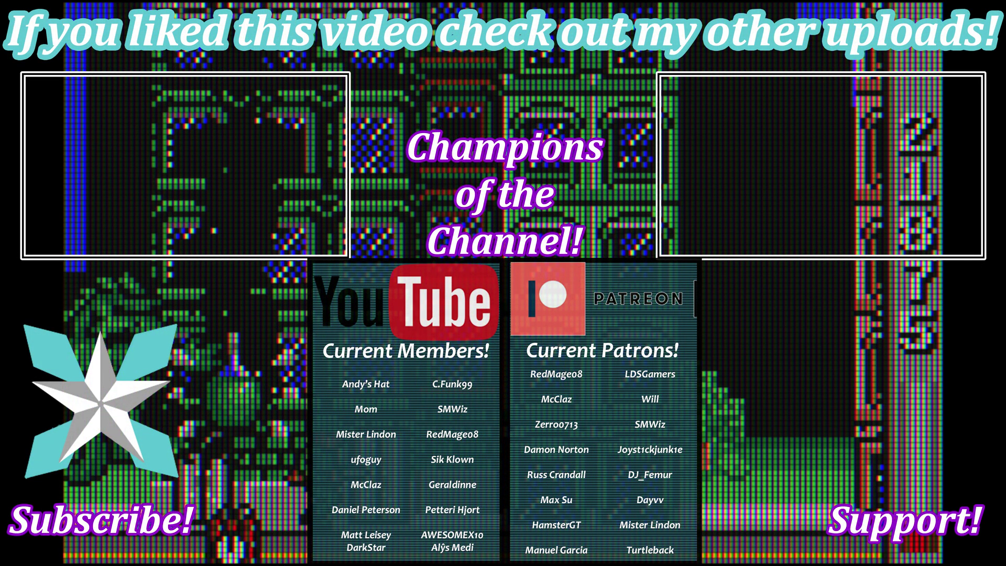
{"action": "key", "text": "space"}
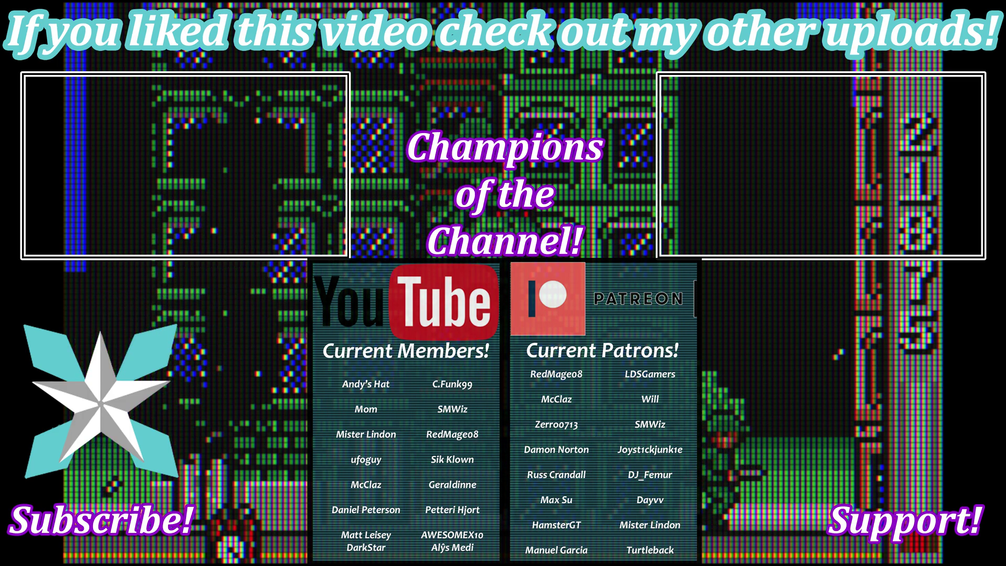